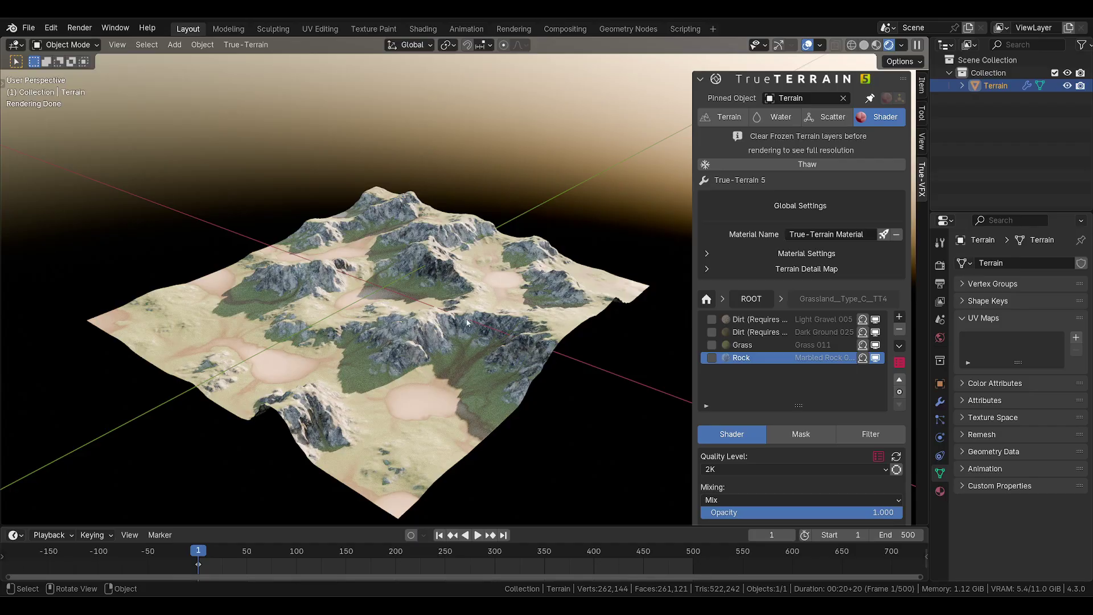
Step through the Dirt, Dirt, Grass and Rock layers in the layer list
{"action": "left_click", "coordinate": [761, 323]}
{"action": "left_click", "coordinate": [754, 334]}
{"action": "left_click", "coordinate": [750, 346]}
{"action": "left_click", "coordinate": [750, 357]}
Switch the bake to Splat Map mode with output going to the recent splat_maps folder
{"action": "scroll", "coordinate": [771, 381], "scroll_direction": "down", "scroll_amount": 10}
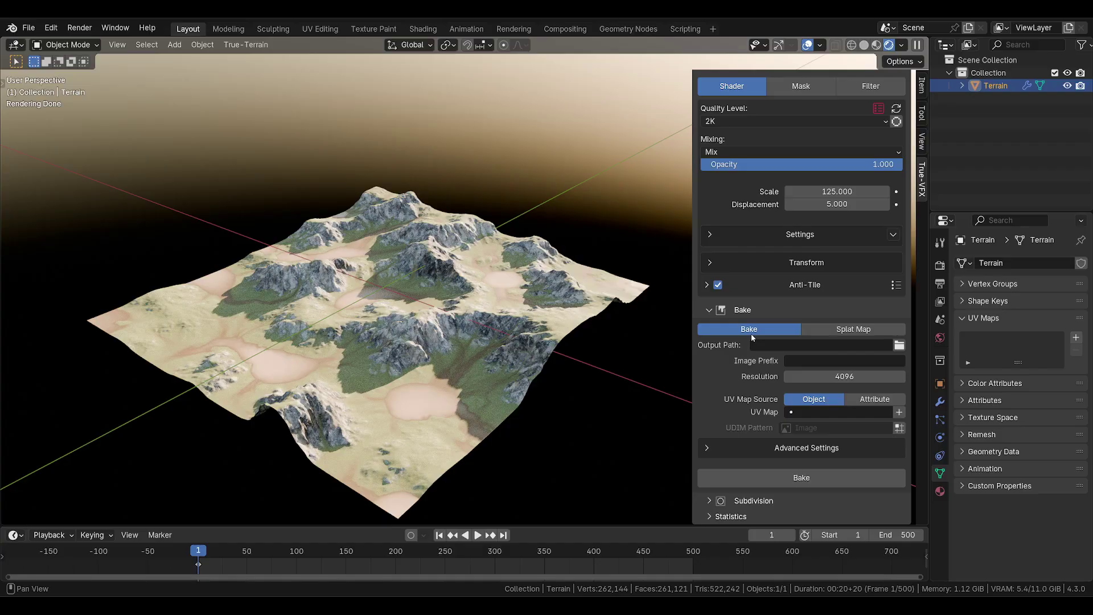
{"action": "left_click", "coordinate": [853, 329]}
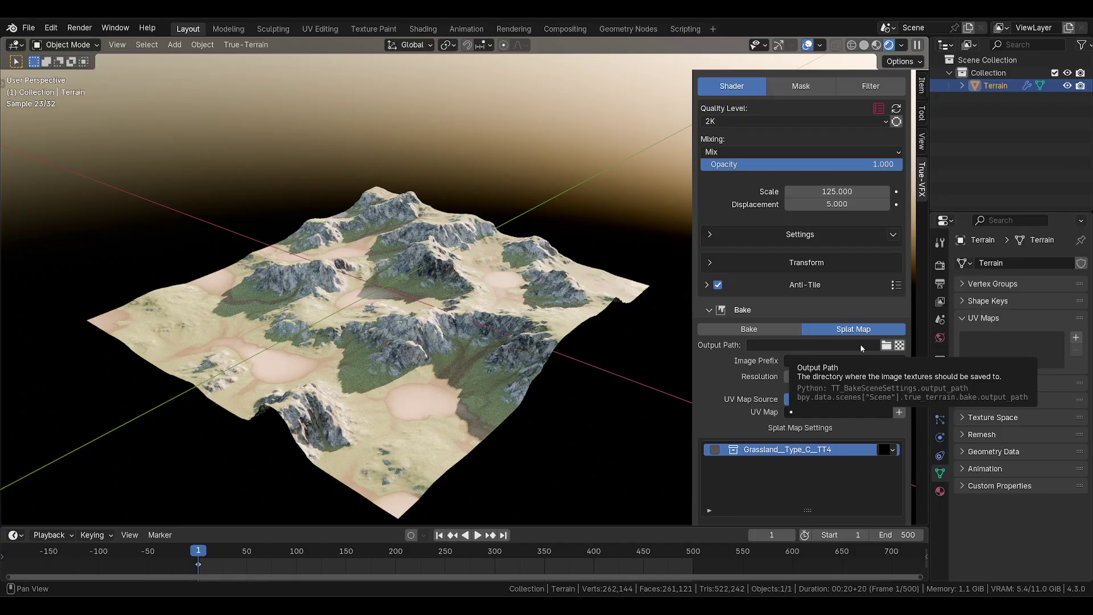
{"action": "left_click", "coordinate": [886, 345]}
{"action": "left_click", "coordinate": [228, 199]}
{"action": "left_click", "coordinate": [230, 216]}
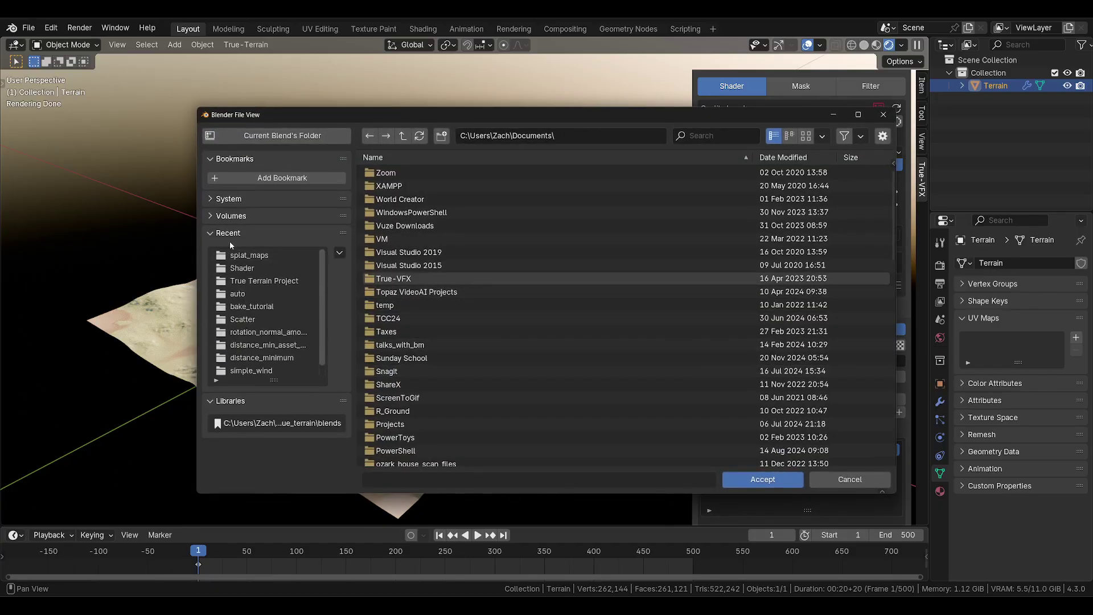
{"action": "left_click", "coordinate": [246, 256]}
{"action": "left_click", "coordinate": [763, 480]}
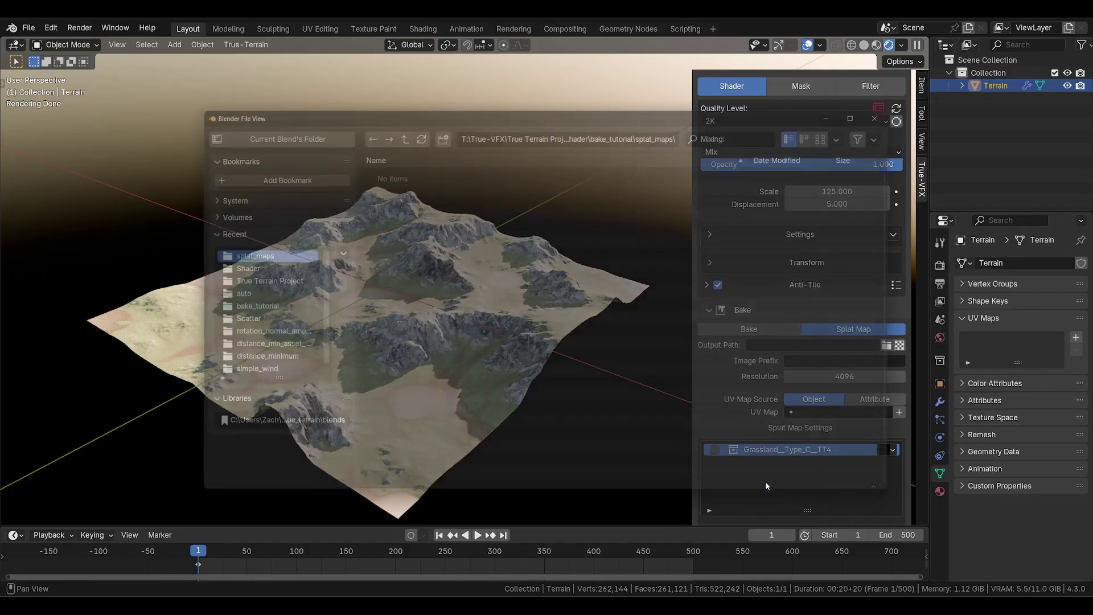
Set the splat map image prefix to Grassland
{"action": "left_click", "coordinate": [864, 360]}
{"action": "type", "text": "Grassland"}
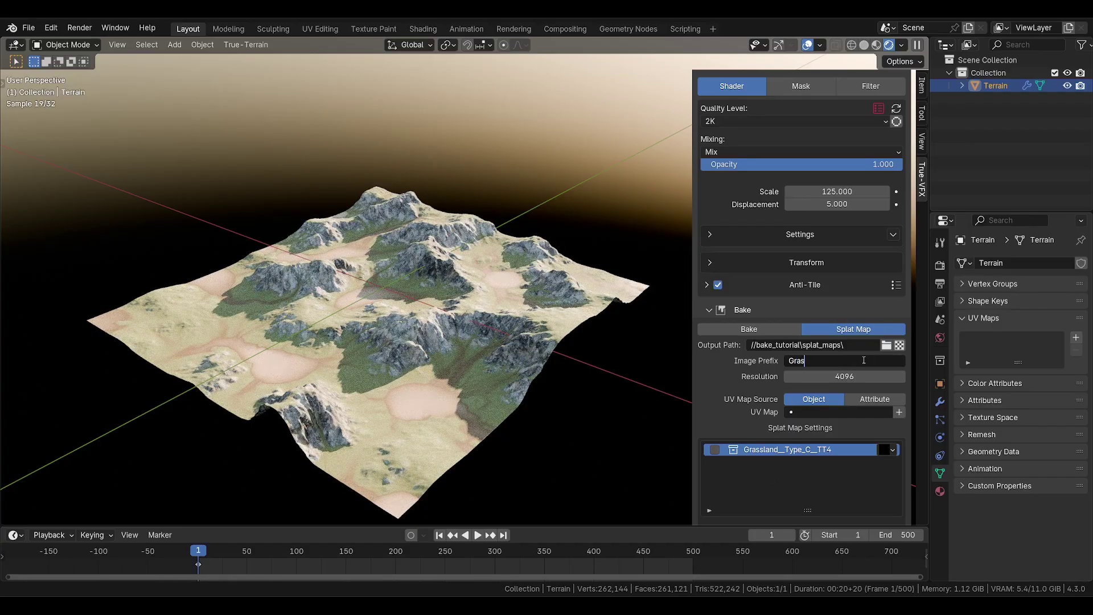
{"action": "key", "text": "Return"}
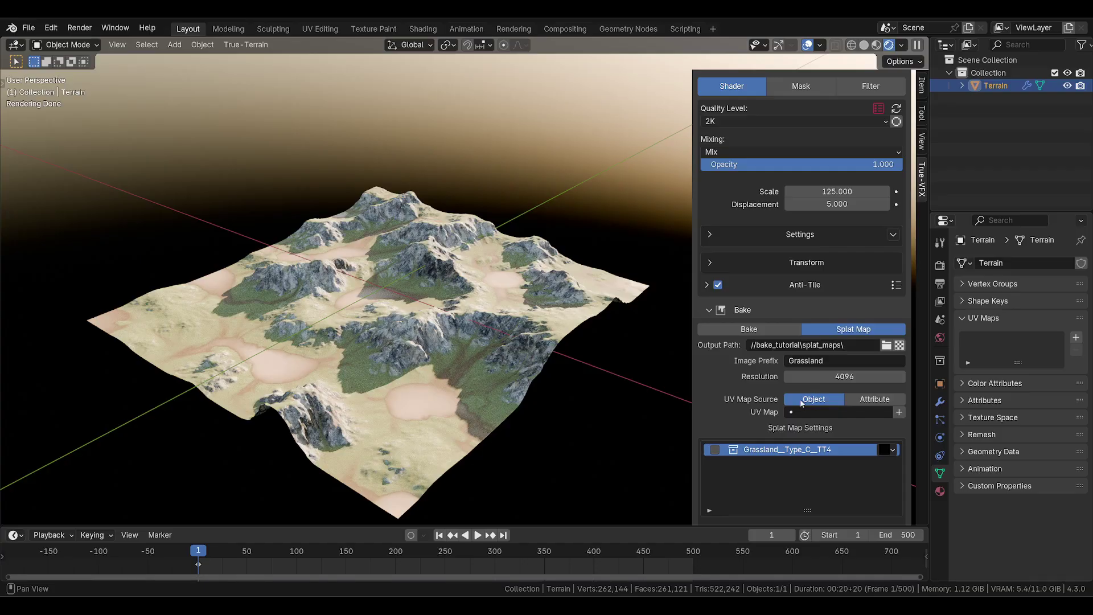
Set UV Map Source to Attribute so bake UVs come from Terrain UVs_terrain_tvfx
{"action": "left_click", "coordinate": [869, 401]}
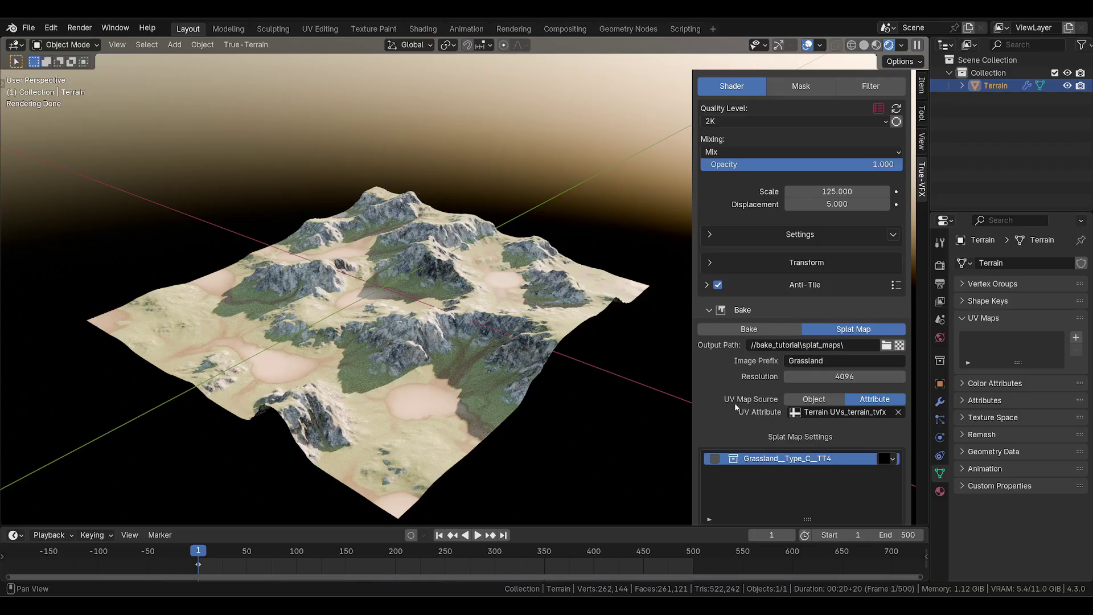
{"action": "scroll", "coordinate": [734, 399], "scroll_direction": "down", "scroll_amount": 2}
{"action": "scroll", "coordinate": [781, 436], "scroll_direction": "down", "scroll_amount": 1}
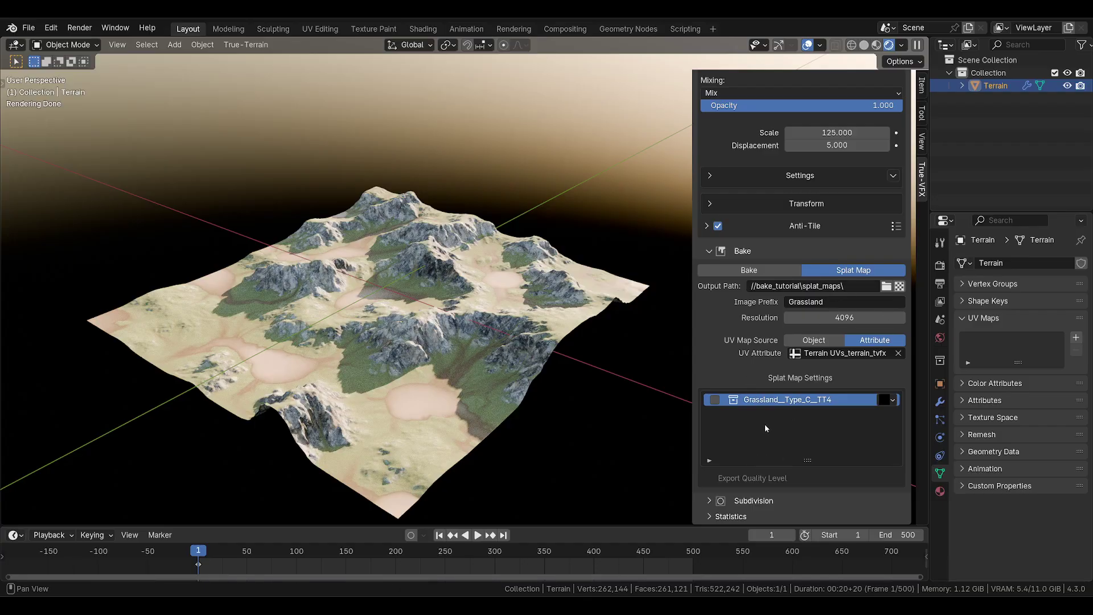
{"action": "scroll", "coordinate": [795, 407], "scroll_direction": "up", "scroll_amount": 15}
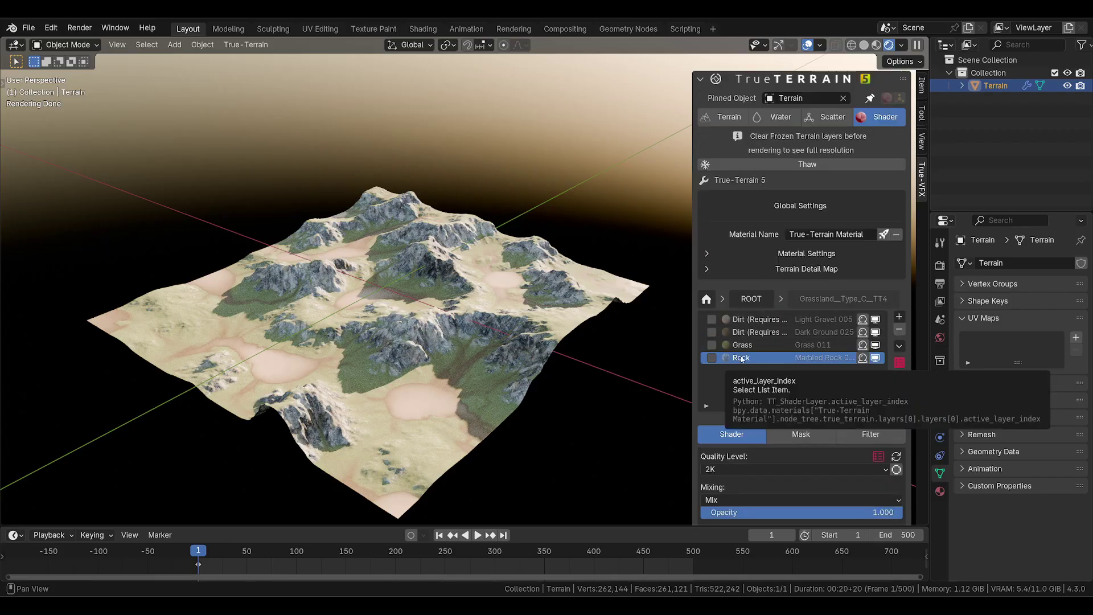
{"action": "scroll", "coordinate": [758, 376], "scroll_direction": "down", "scroll_amount": 15}
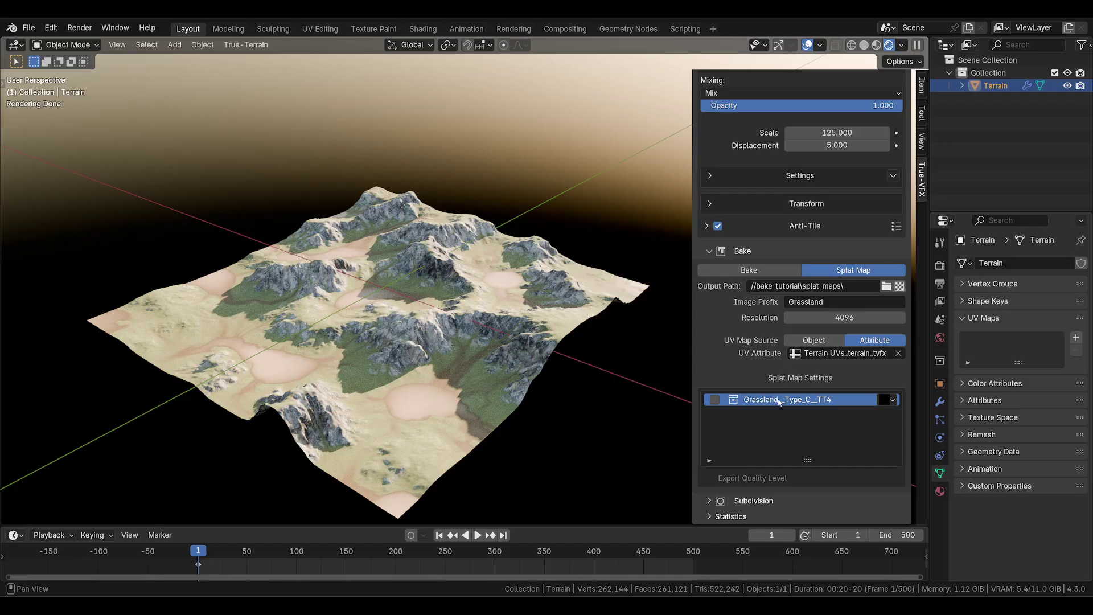
{"action": "scroll", "coordinate": [786, 418], "scroll_direction": "up", "scroll_amount": 15}
Open the Grassland_Type_C_TT4 group to view its four layers
{"action": "left_click", "coordinate": [755, 301]}
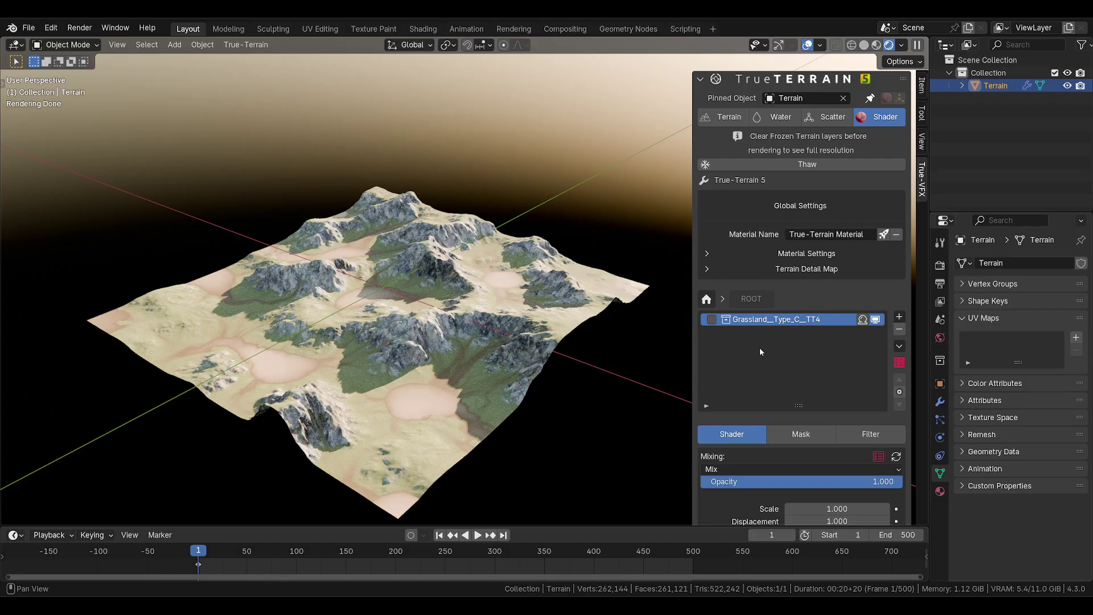
{"action": "double_click", "coordinate": [740, 320]}
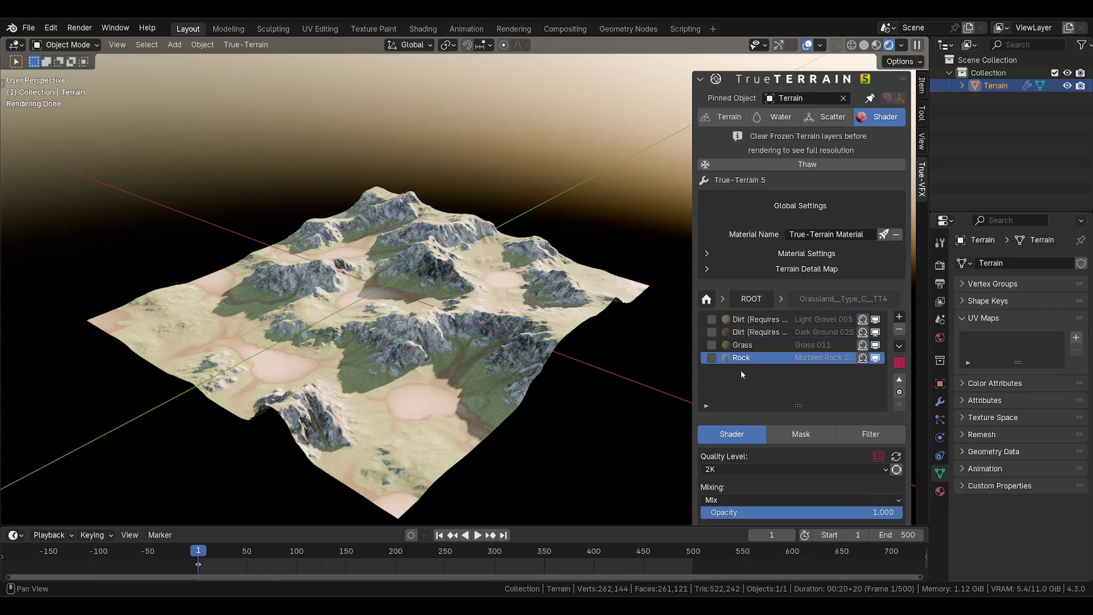
{"action": "left_click", "coordinate": [753, 301]}
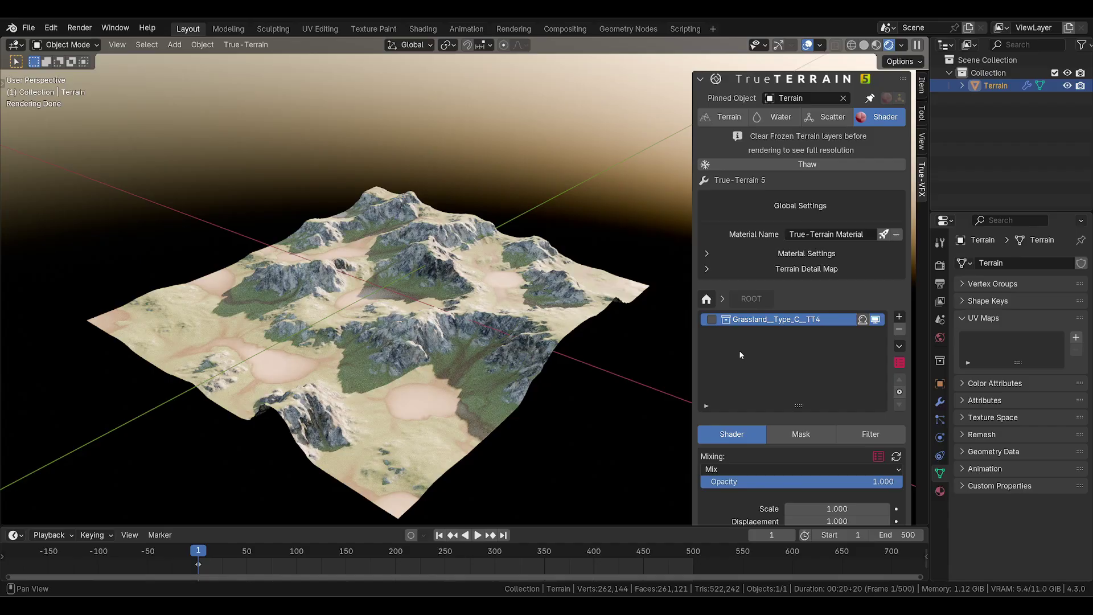
{"action": "scroll", "coordinate": [741, 355], "scroll_direction": "down", "scroll_amount": 12}
{"action": "scroll", "coordinate": [766, 416], "scroll_direction": "up", "scroll_amount": 12}
{"action": "double_click", "coordinate": [729, 320]}
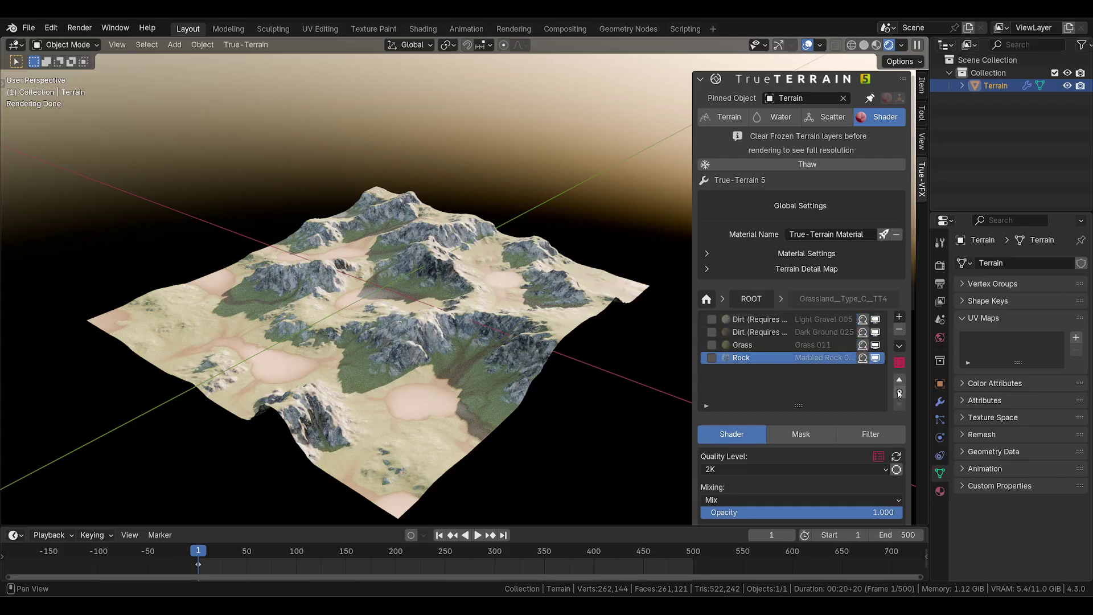
Tick all four layers and move them up to ROOT with Traverse Groups
{"action": "left_click_drag", "start_coordinate": [712, 320], "coordinate": [713, 358]}
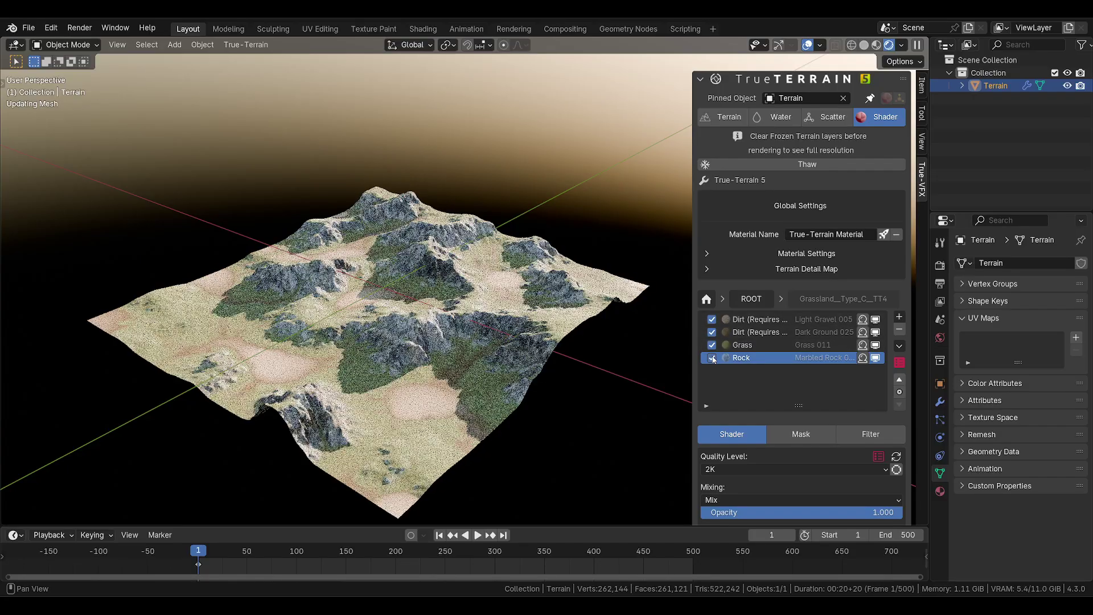
{"action": "left_click", "coordinate": [900, 393]}
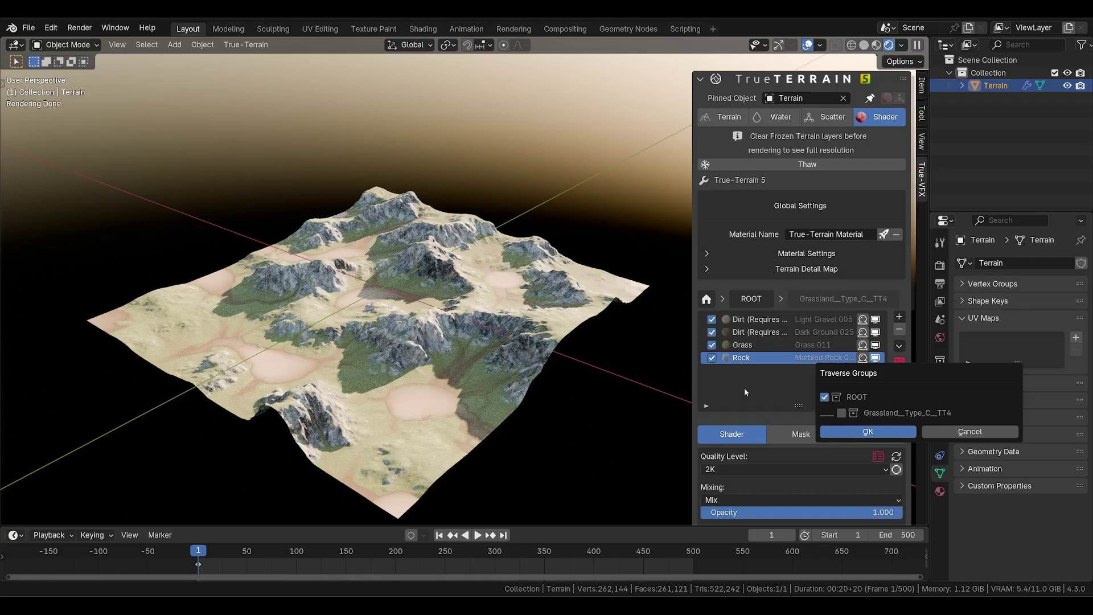
{"action": "key", "text": "Return"}
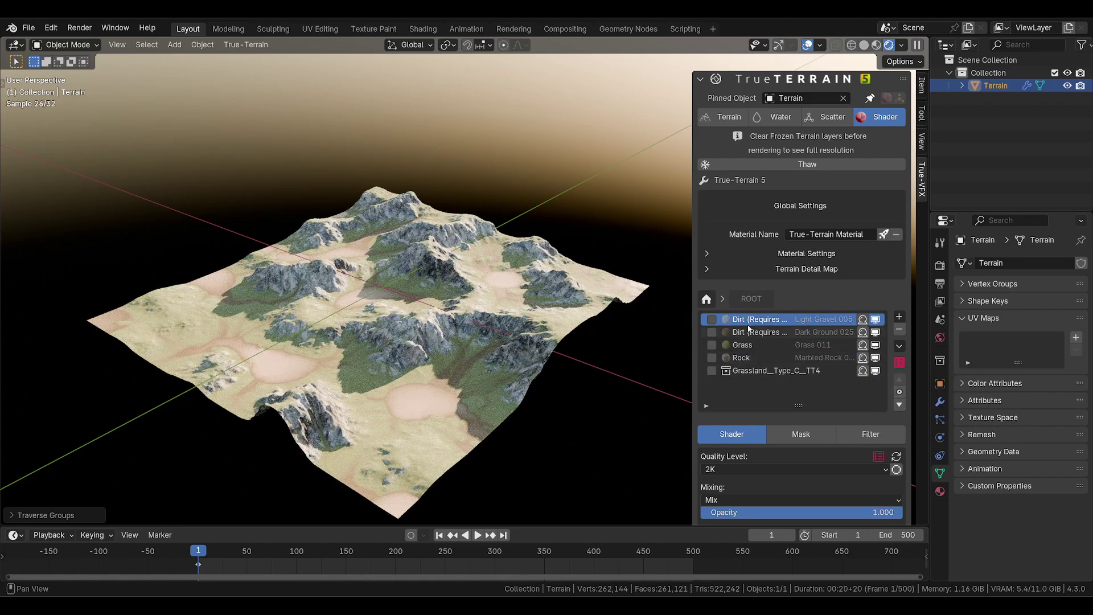
Remove the now-empty Grassland_Type_C_TT4 group row from the list
{"action": "scroll", "coordinate": [773, 395], "scroll_direction": "down", "scroll_amount": 10}
{"action": "scroll", "coordinate": [769, 387], "scroll_direction": "up", "scroll_amount": 10}
{"action": "left_click", "coordinate": [757, 361]}
{"action": "left_click", "coordinate": [757, 371]}
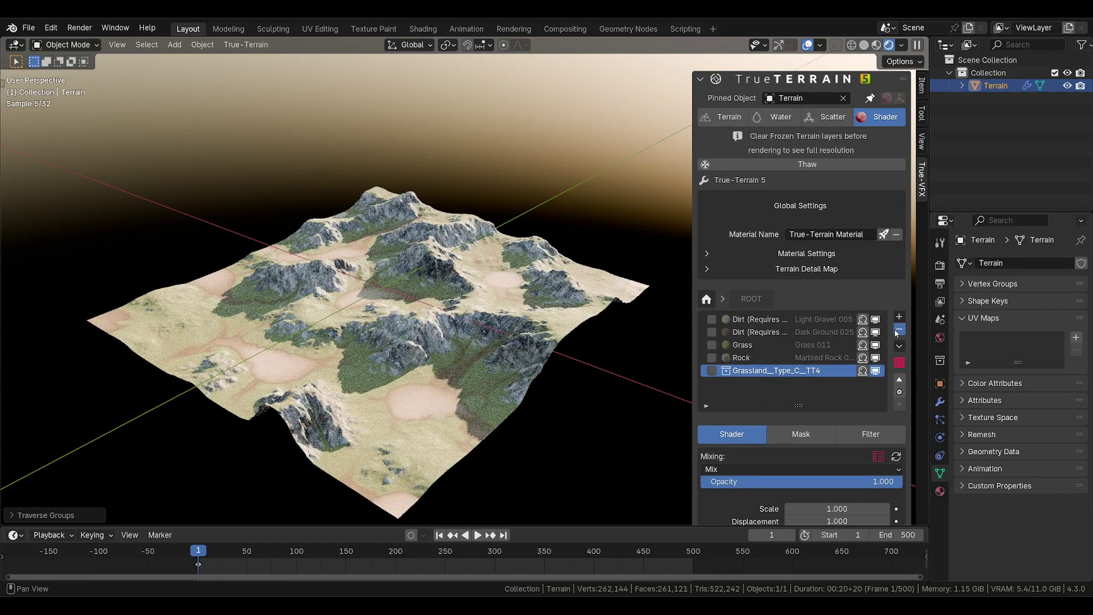
{"action": "key", "text": "ctrl+z"}
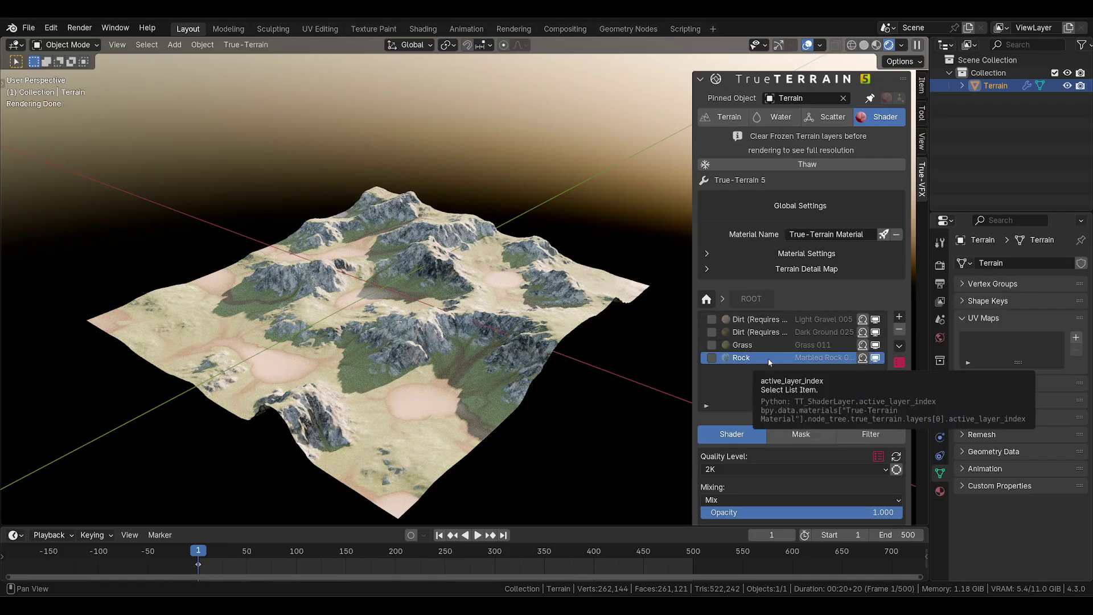
Assign splat colours: first Dirt Black, second Dirt Red, Grass Green, Rock Blue
{"action": "scroll", "coordinate": [775, 365], "scroll_direction": "down", "scroll_amount": 10}
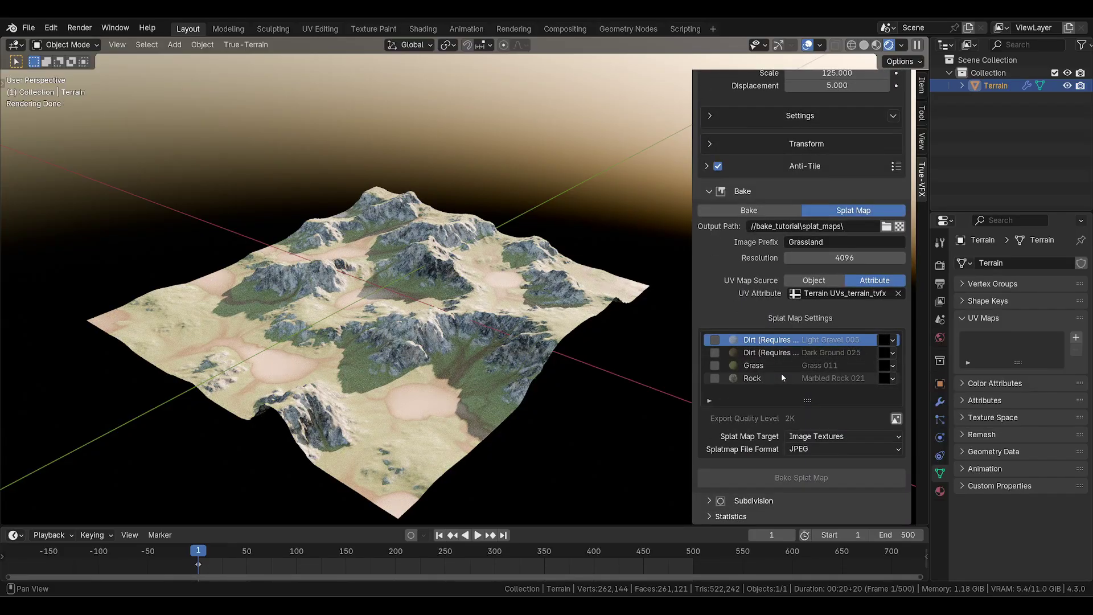
{"action": "left_click", "coordinate": [881, 341]}
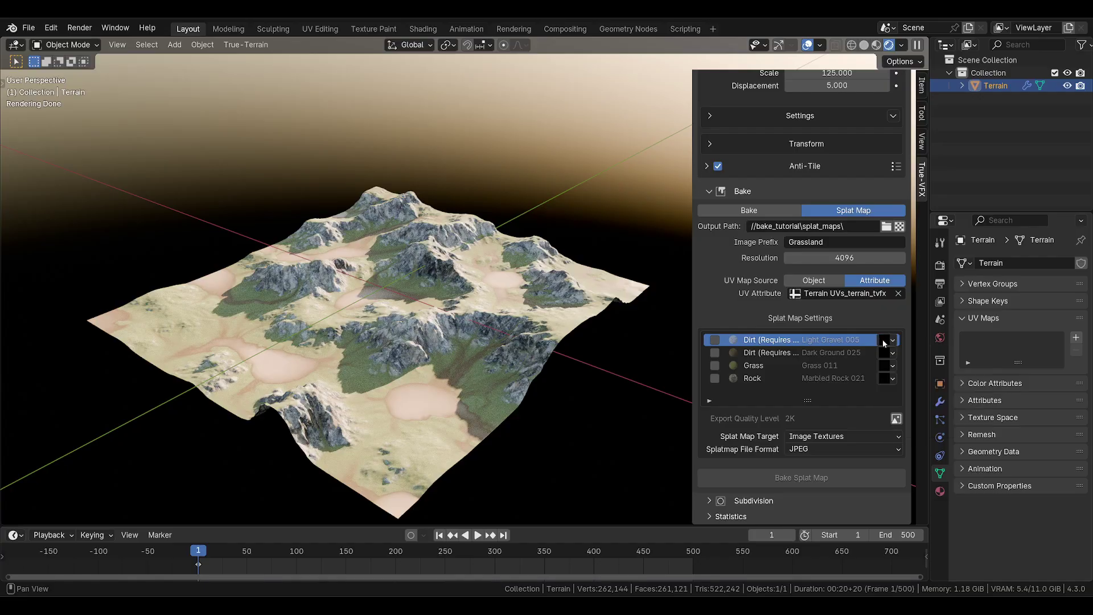
{"action": "left_click", "coordinate": [886, 353]}
{"action": "left_click", "coordinate": [903, 398]}
{"action": "left_click", "coordinate": [891, 367]}
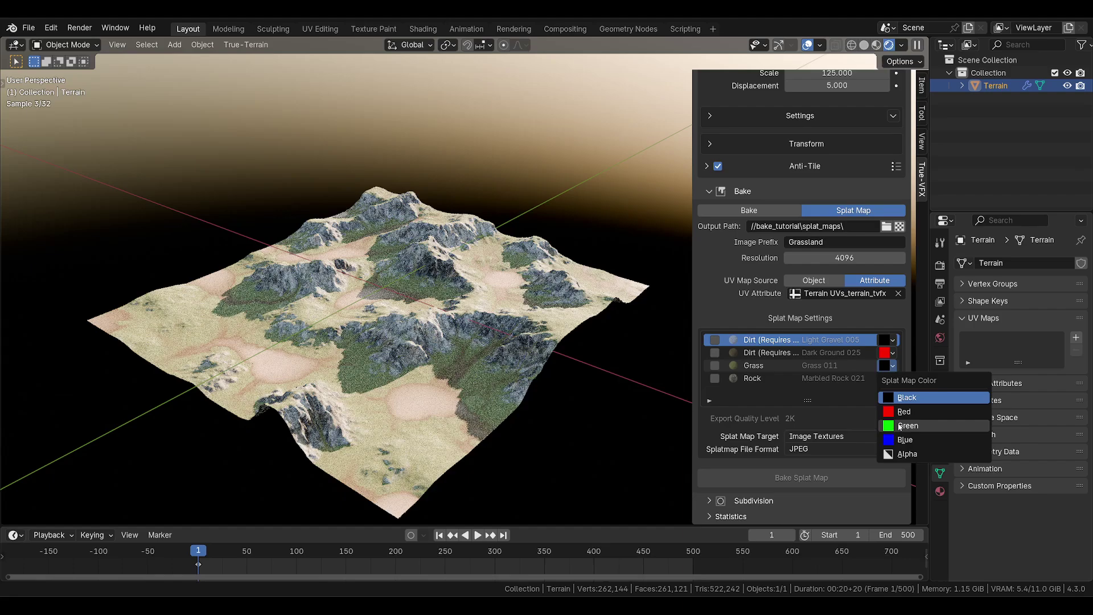
{"action": "left_click", "coordinate": [900, 427]}
{"action": "left_click", "coordinate": [888, 379]}
{"action": "left_click", "coordinate": [907, 450]}
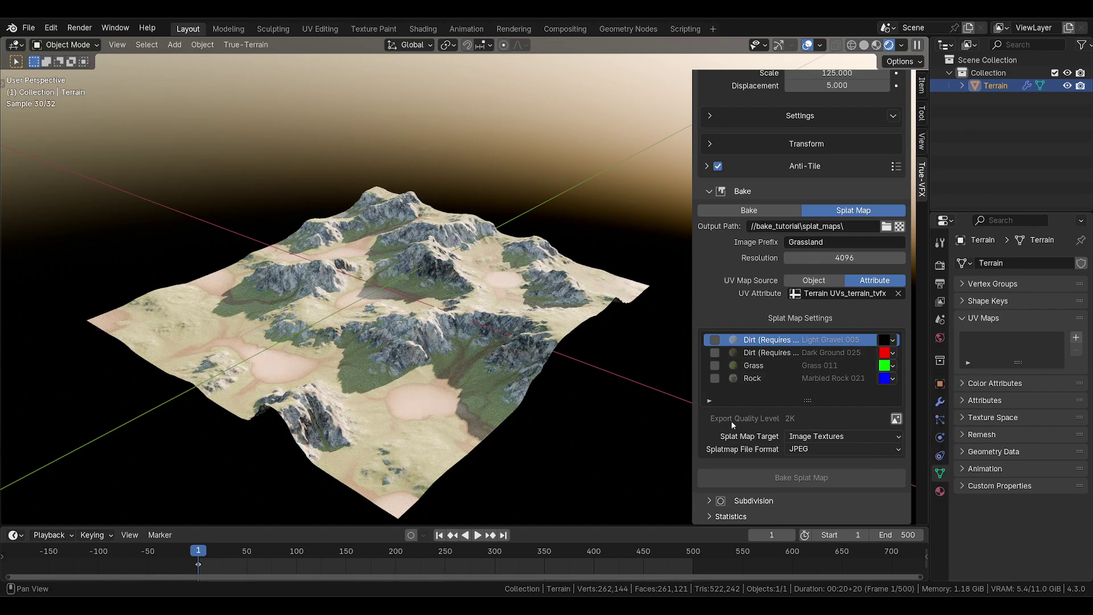
Enable a custom export quality of 2K for the Grass layer
{"action": "left_click", "coordinate": [771, 369]}
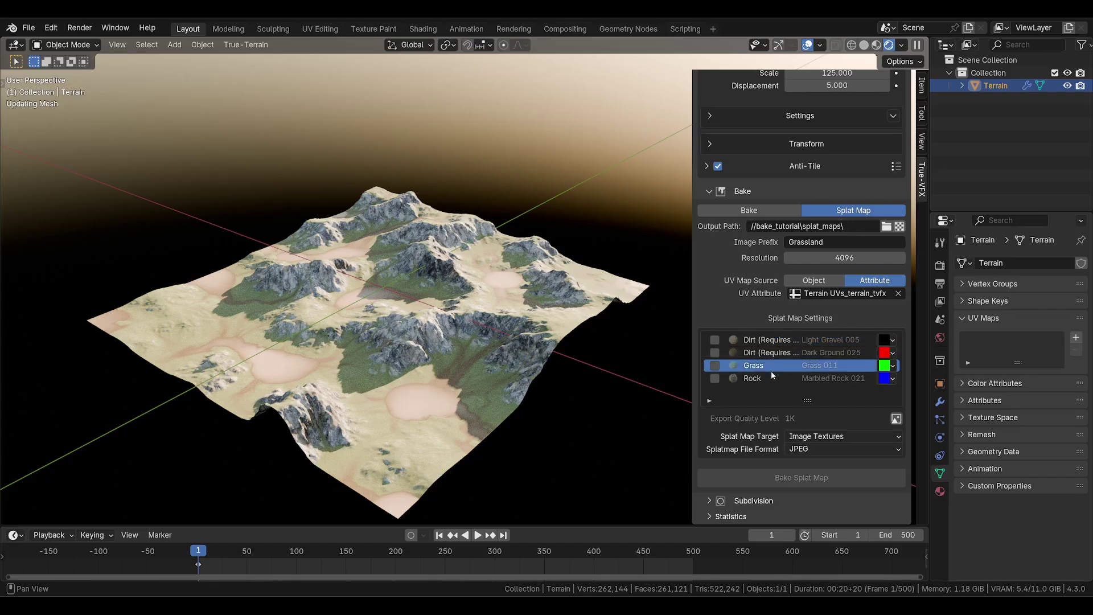
{"action": "left_click", "coordinate": [771, 378]}
{"action": "scroll", "coordinate": [770, 359], "scroll_direction": "up", "scroll_amount": 3, "text": "ctrl"}
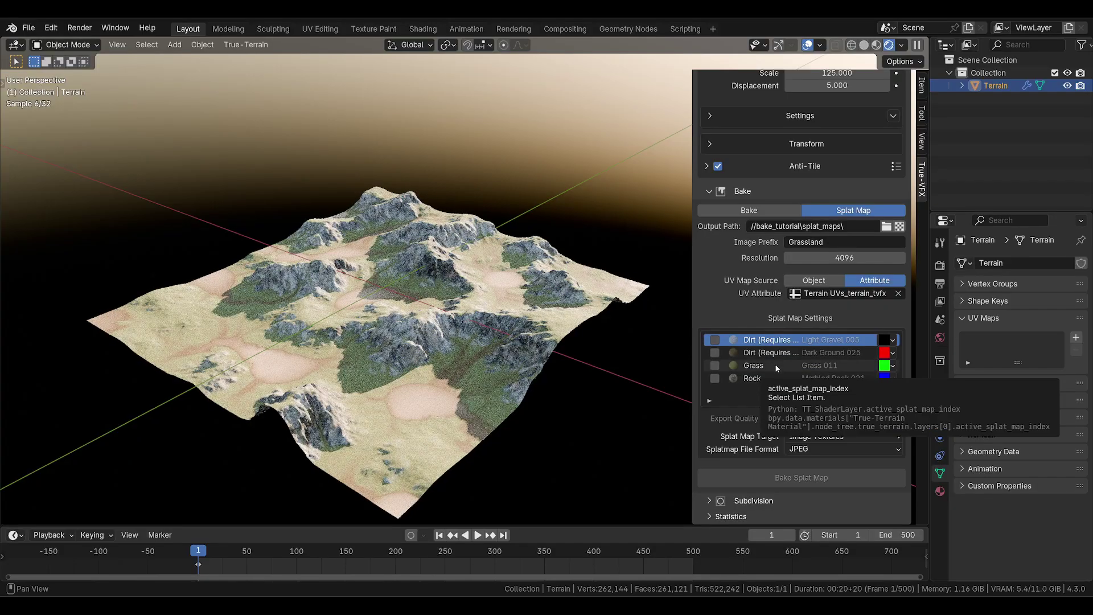
{"action": "left_click", "coordinate": [809, 367]}
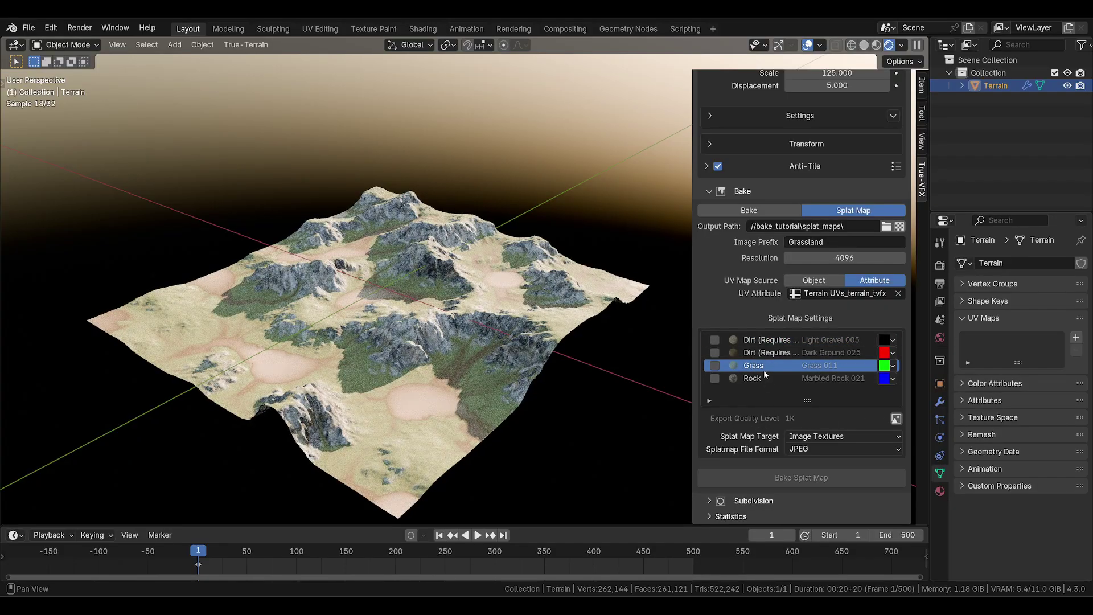
{"action": "left_click", "coordinate": [896, 418]}
{"action": "left_click", "coordinate": [837, 418]}
{"action": "left_click", "coordinate": [837, 447]}
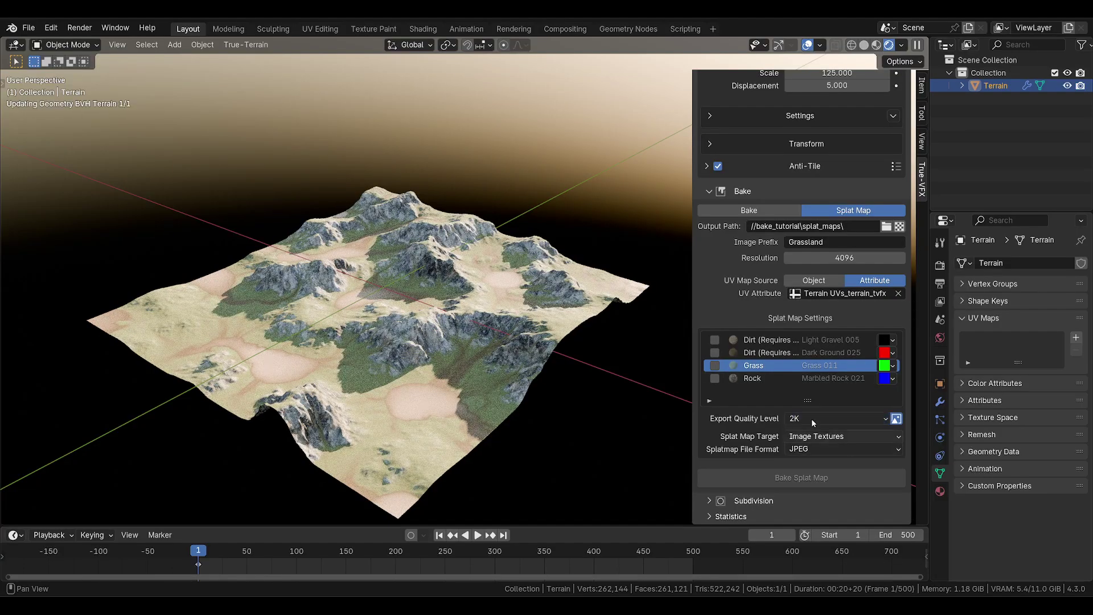
Enable a custom export quality of 4K for the Rock layer
{"action": "left_click", "coordinate": [831, 378]}
{"action": "left_click", "coordinate": [897, 419]}
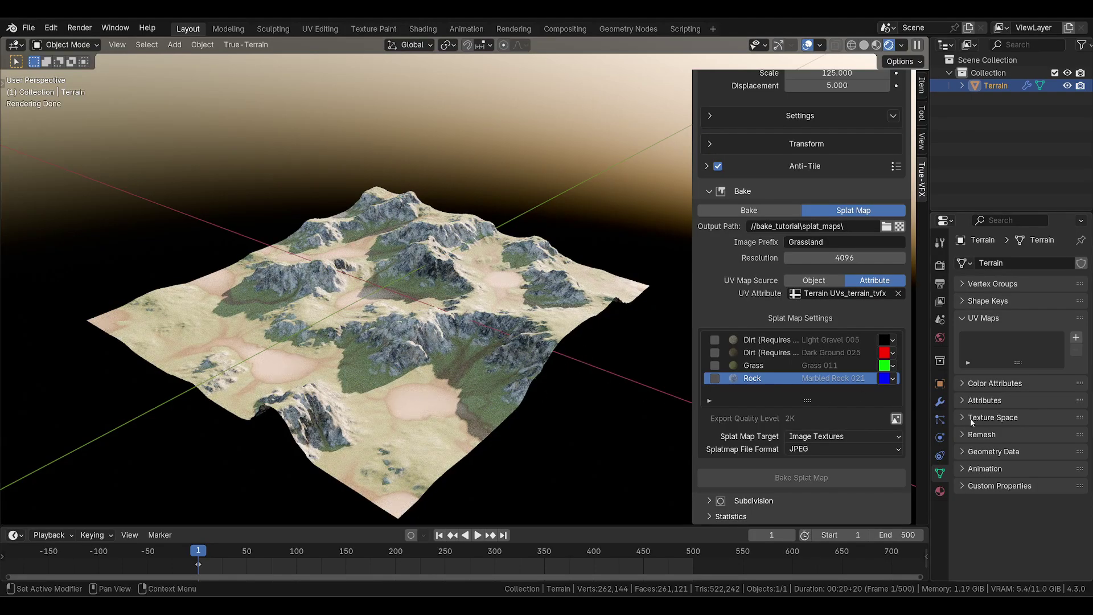
{"action": "left_click", "coordinate": [896, 418]}
{"action": "left_click", "coordinate": [838, 418]}
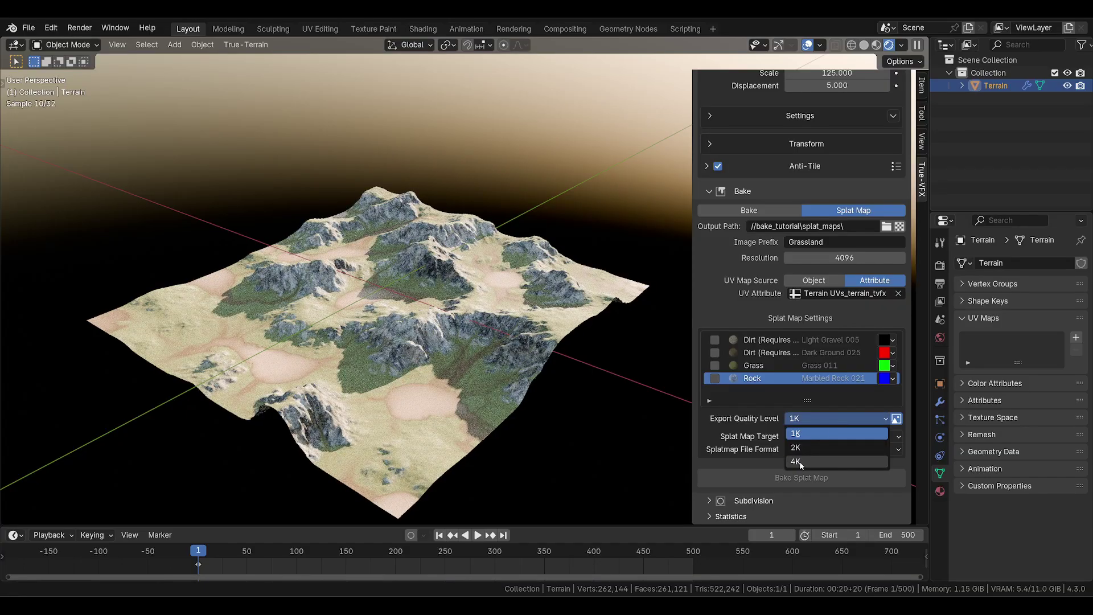
{"action": "left_click", "coordinate": [816, 463]}
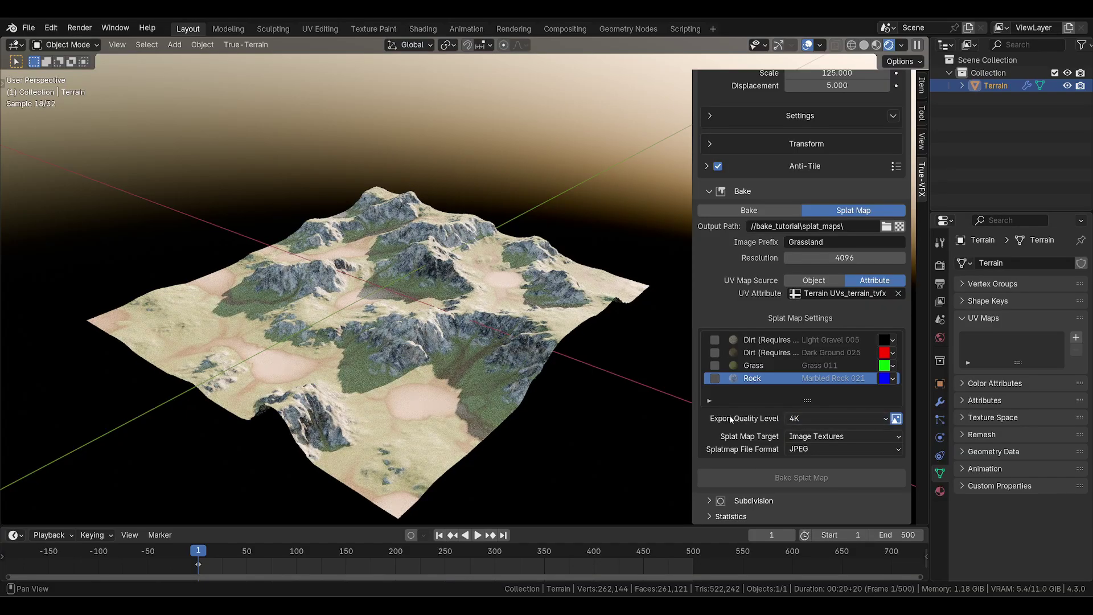
{"action": "left_click", "coordinate": [801, 339]}
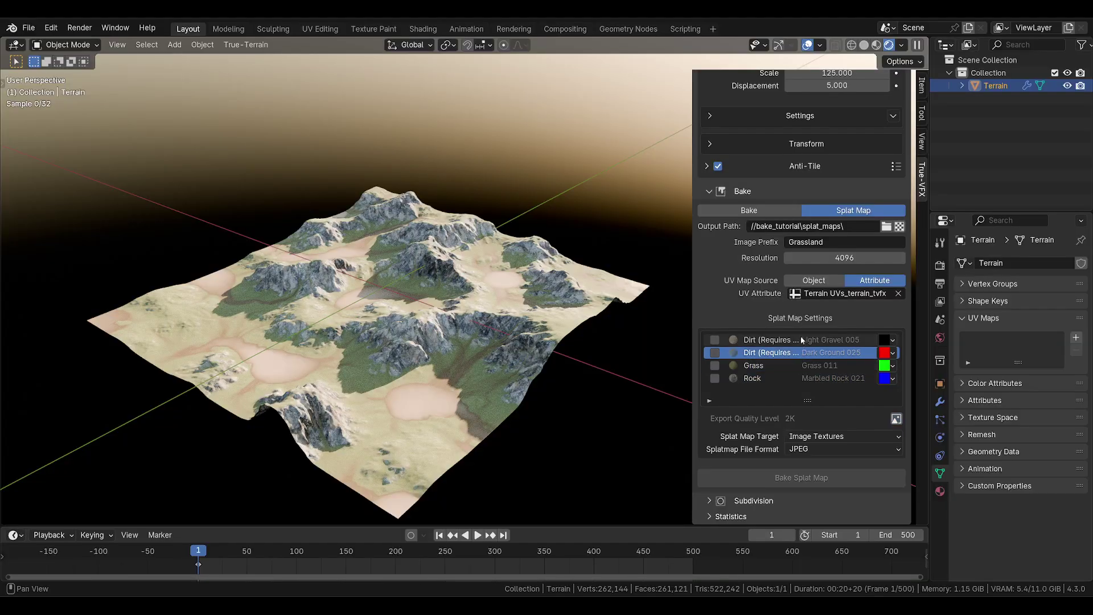
{"action": "left_click", "coordinate": [803, 352]}
{"action": "left_click", "coordinate": [803, 365]}
{"action": "left_click", "coordinate": [803, 378]}
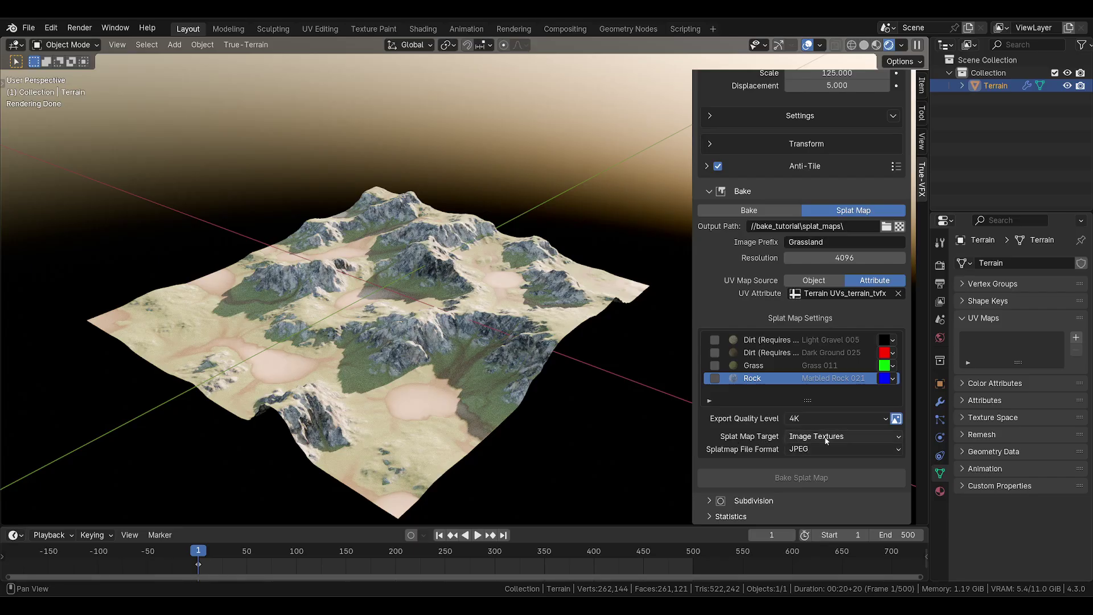
Switch the splat map target to Active Color Attribute and back to Image Textures
{"action": "left_click", "coordinate": [826, 440]}
{"action": "left_click", "coordinate": [819, 436]}
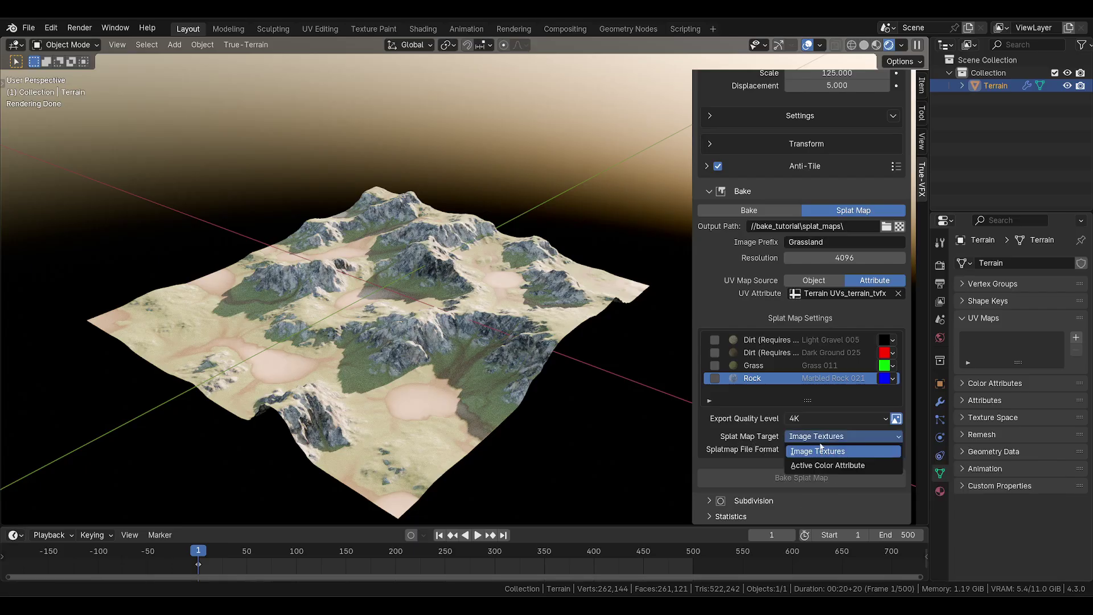
{"action": "left_click", "coordinate": [812, 465]}
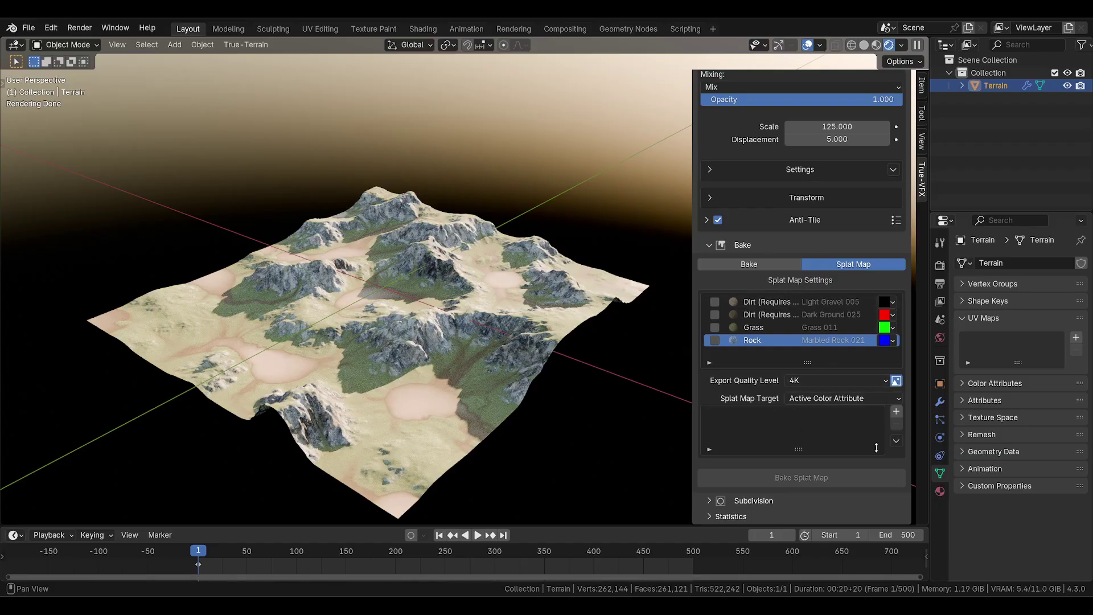
{"action": "left_click", "coordinate": [831, 398]}
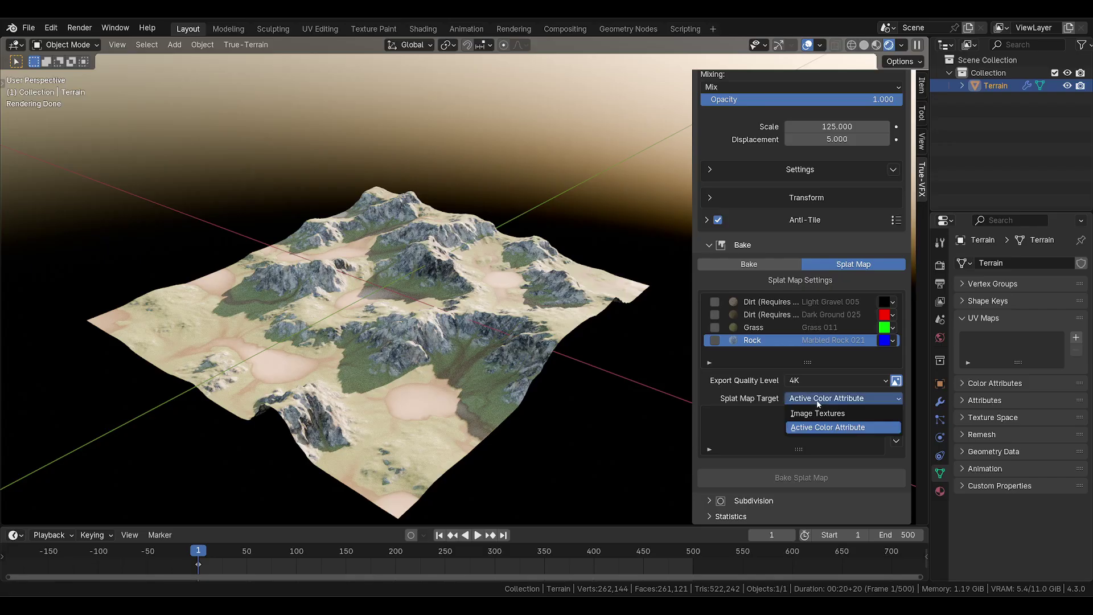
{"action": "left_click", "coordinate": [820, 411]}
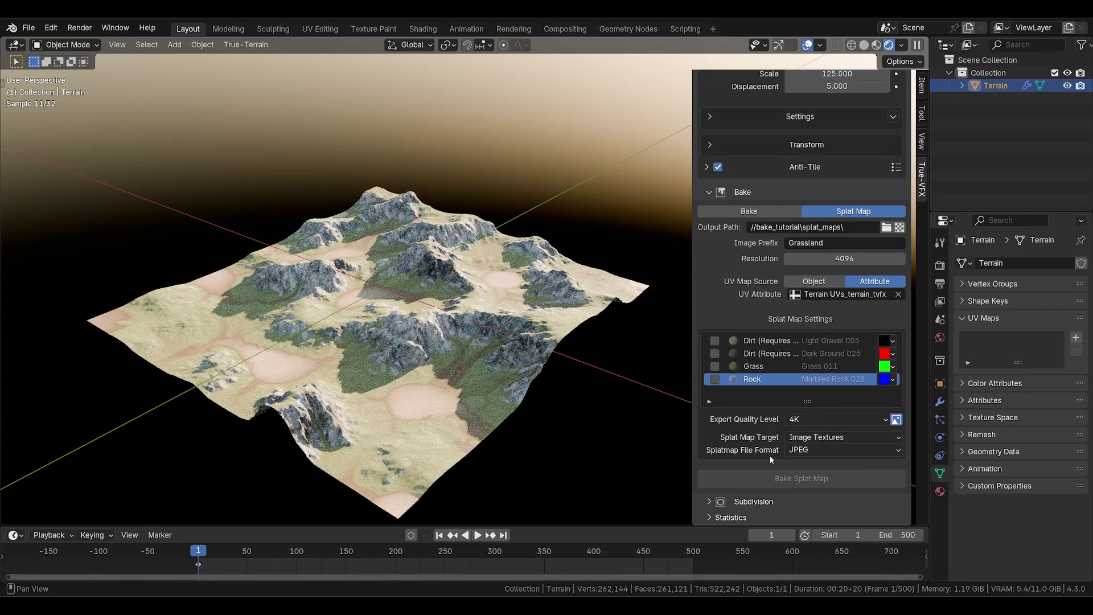
{"action": "left_click", "coordinate": [802, 451]}
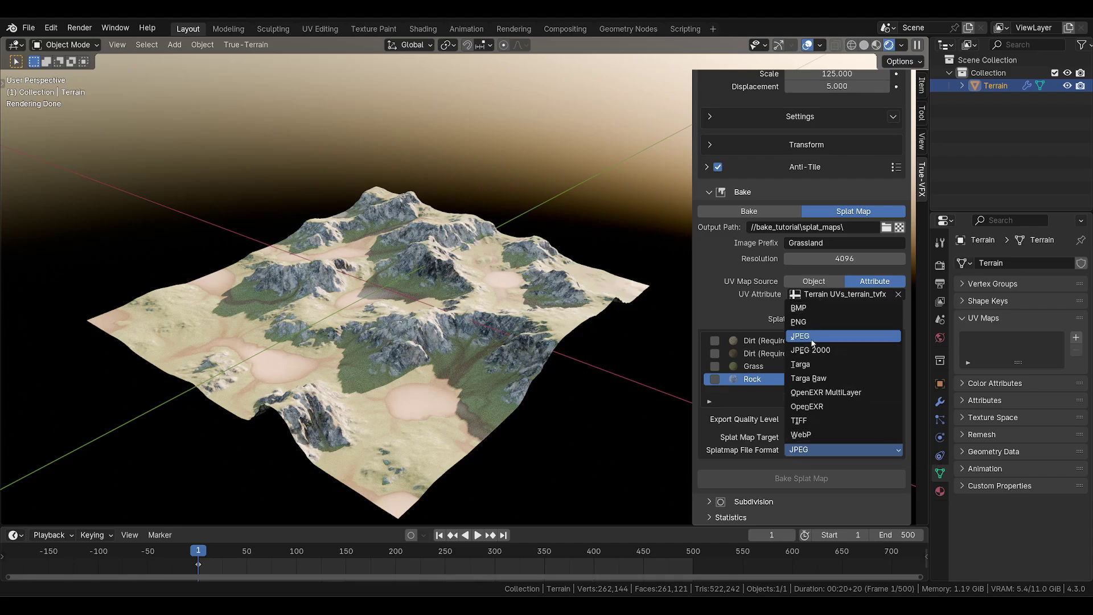
Keep JPEG as the format and tick all four layers for splat map baking
{"action": "left_click", "coordinate": [811, 452]}
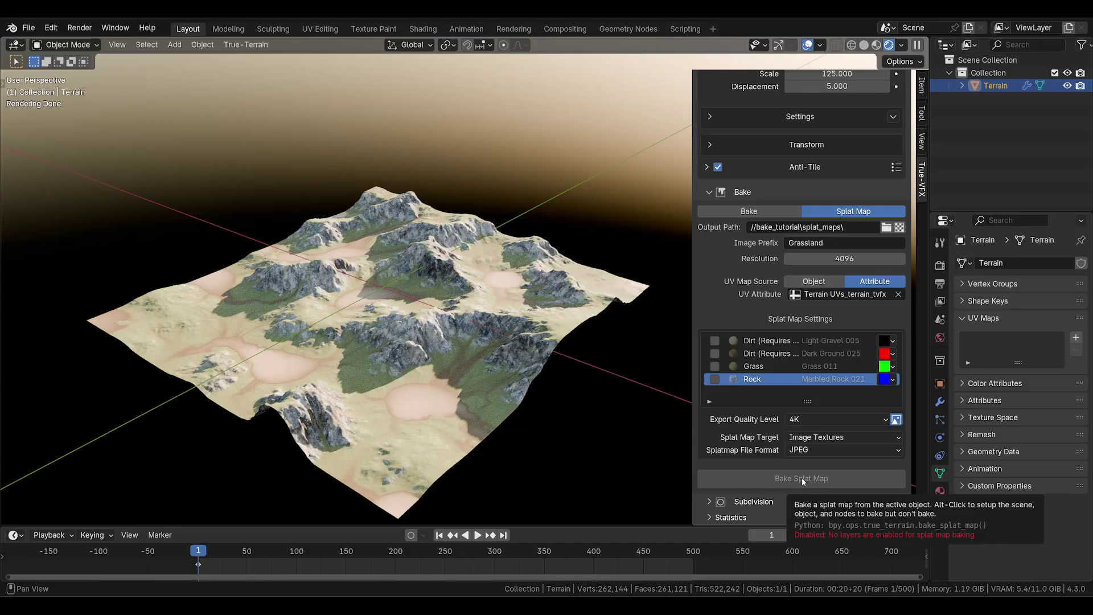
{"action": "scroll", "coordinate": [744, 365], "scroll_direction": "up", "scroll_amount": 10}
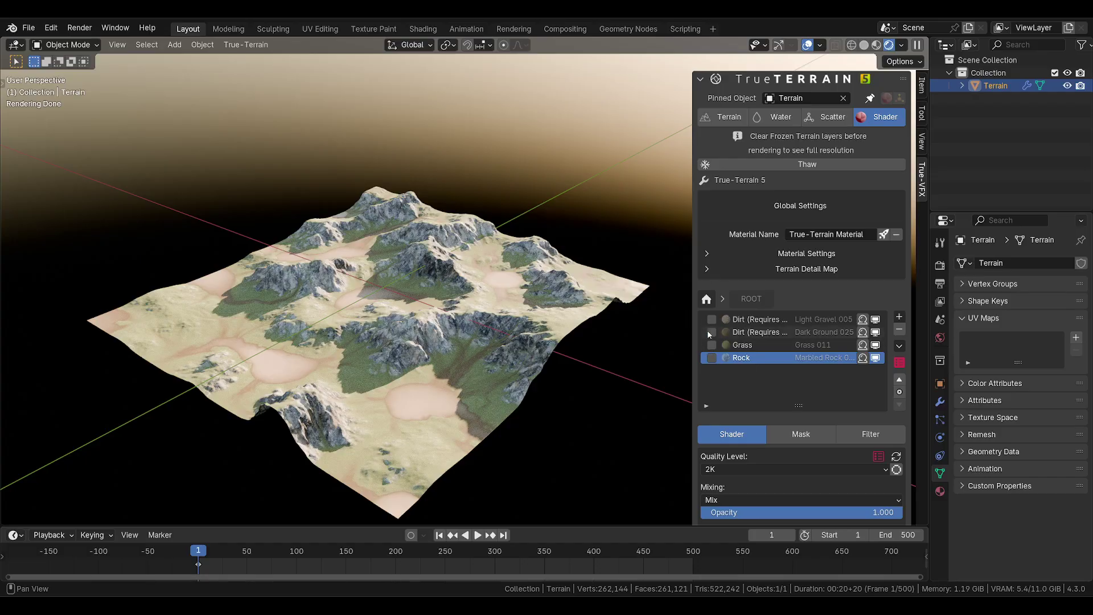
{"action": "scroll", "coordinate": [715, 333], "scroll_direction": "down", "scroll_amount": 10}
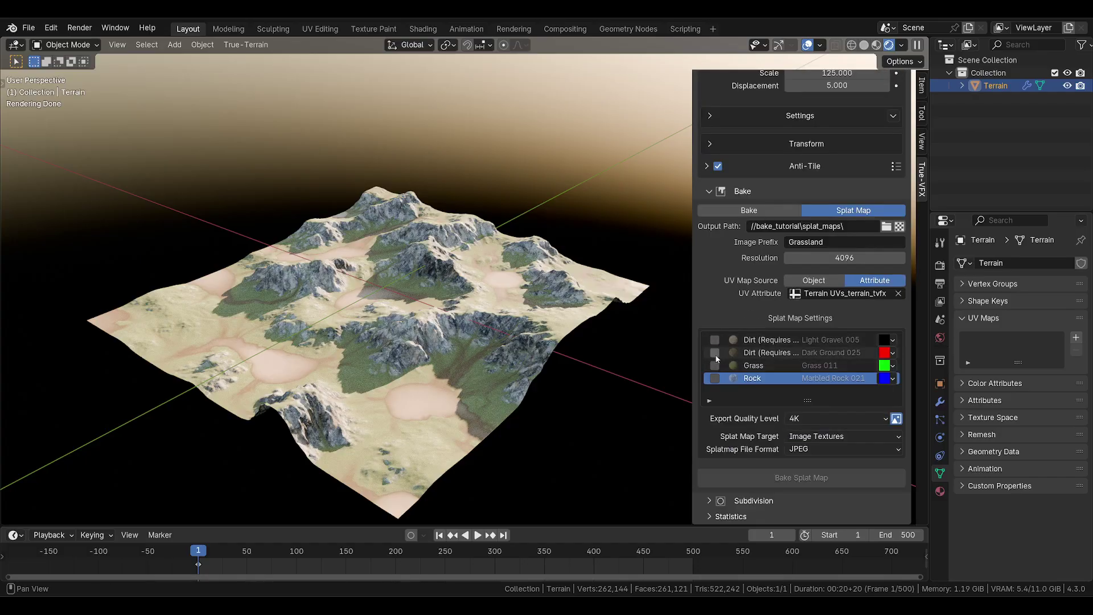
{"action": "left_click_drag", "start_coordinate": [717, 382], "coordinate": [715, 332]}
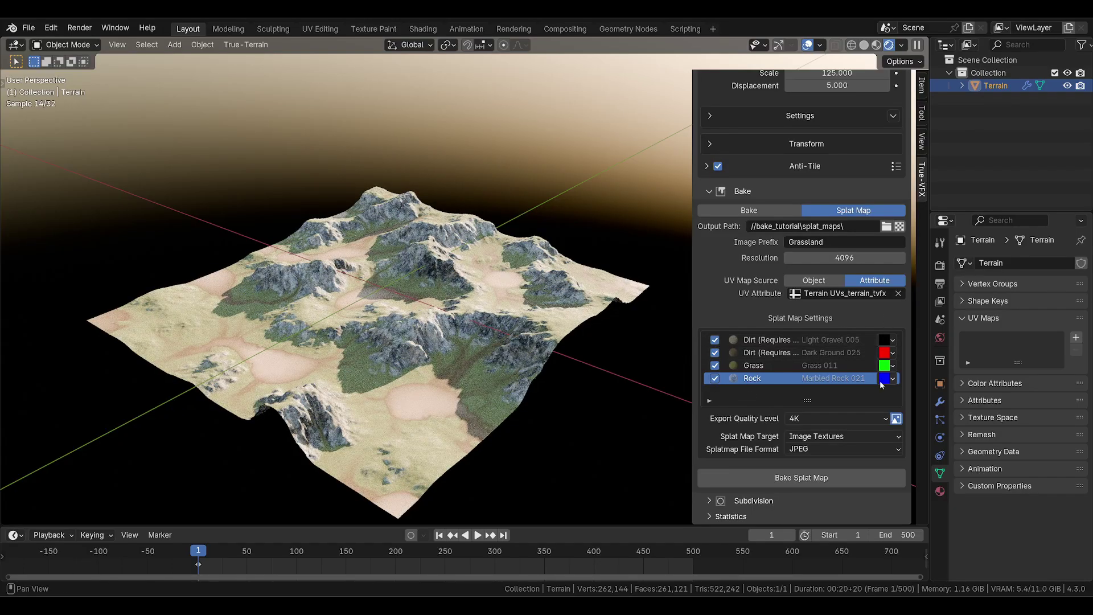
{"action": "left_click", "coordinate": [716, 340]}
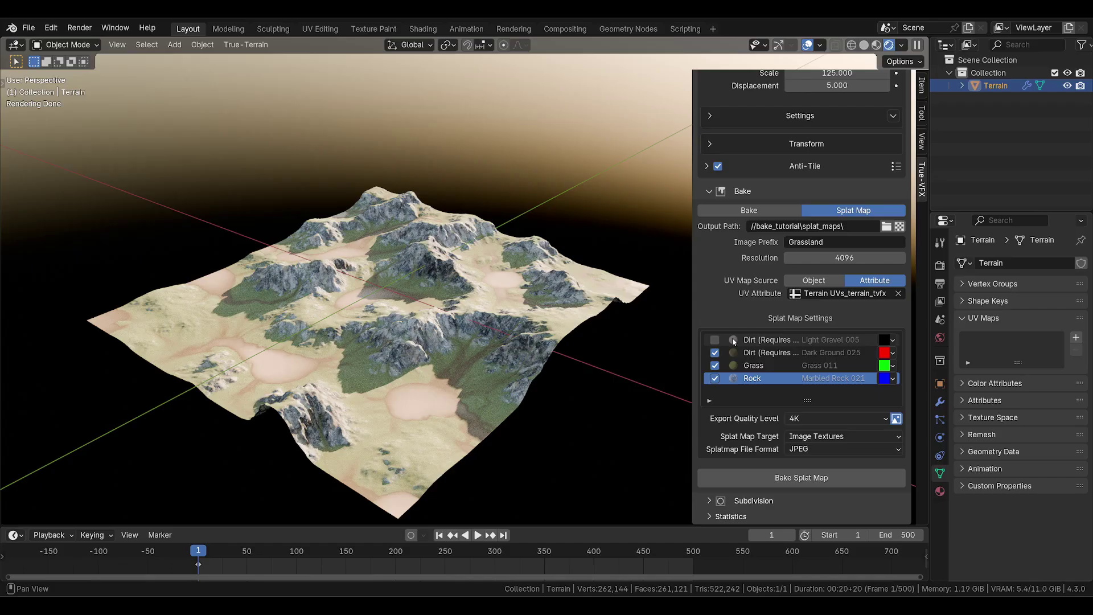
{"action": "left_click", "coordinate": [715, 340]}
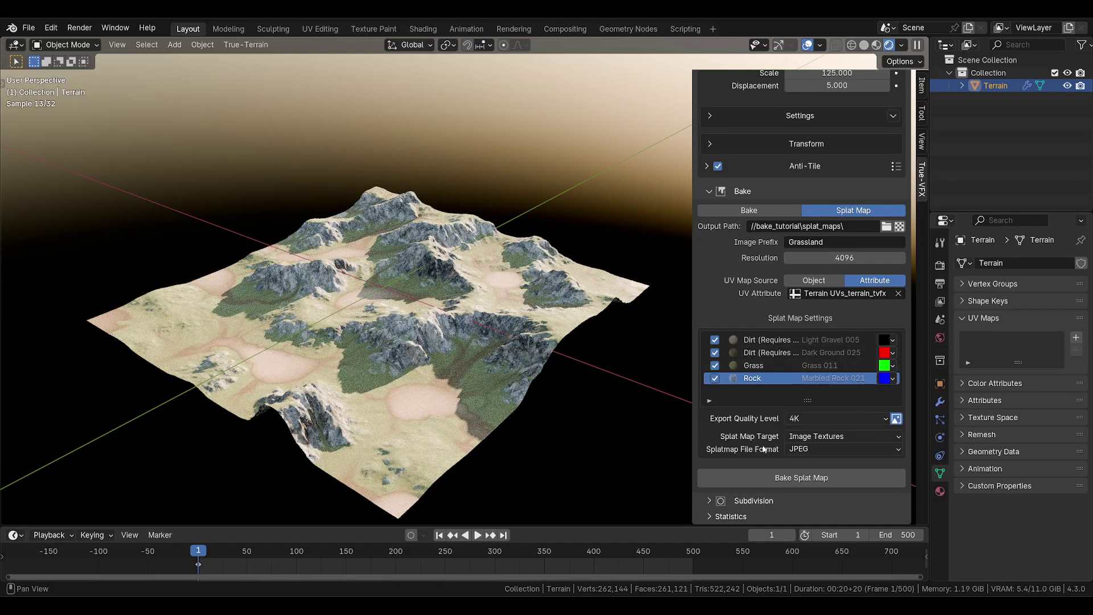
Bake the splat map and preview Grassland_Splat_Map.jpg from splat_maps at 4096 × 4096
{"action": "left_click", "coordinate": [784, 485]}
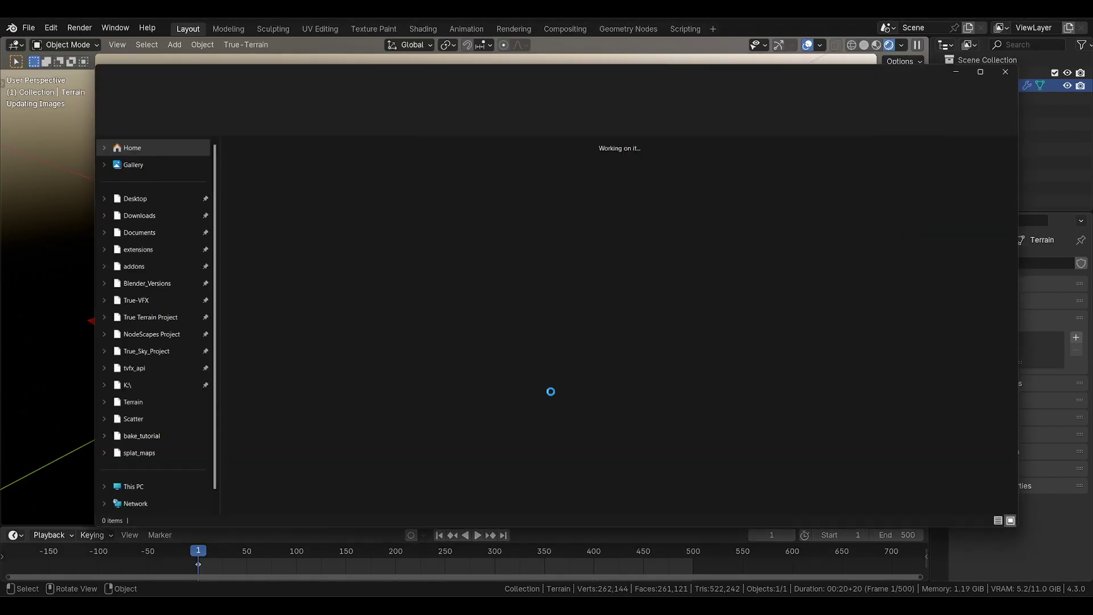
{"action": "left_click_drag", "start_coordinate": [388, 72], "coordinate": [364, 80]}
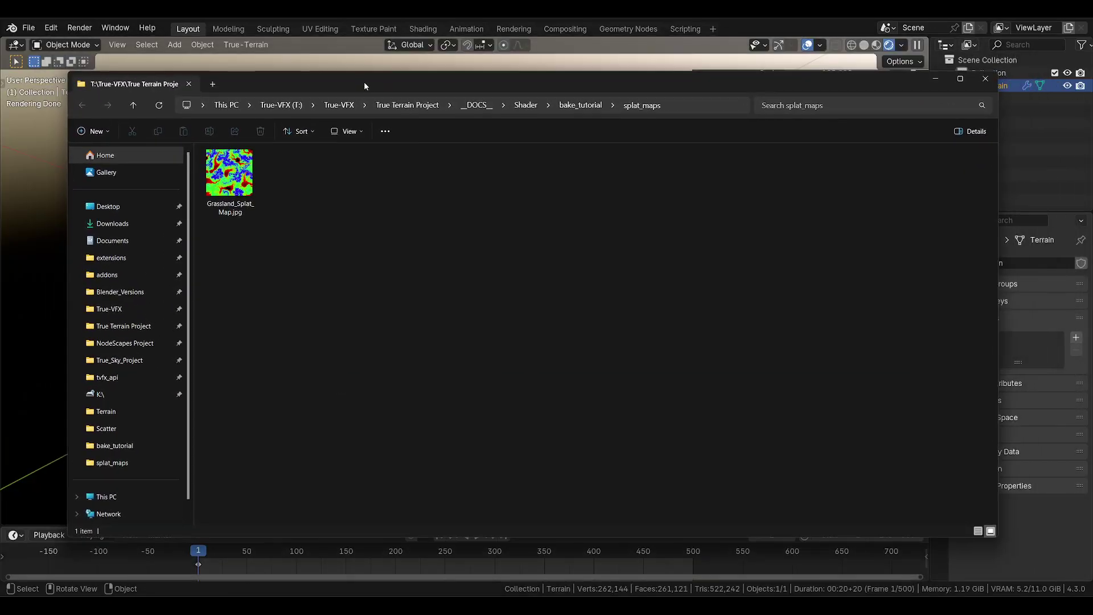
{"action": "left_click", "coordinate": [231, 189]}
{"action": "double_click", "coordinate": [234, 190]}
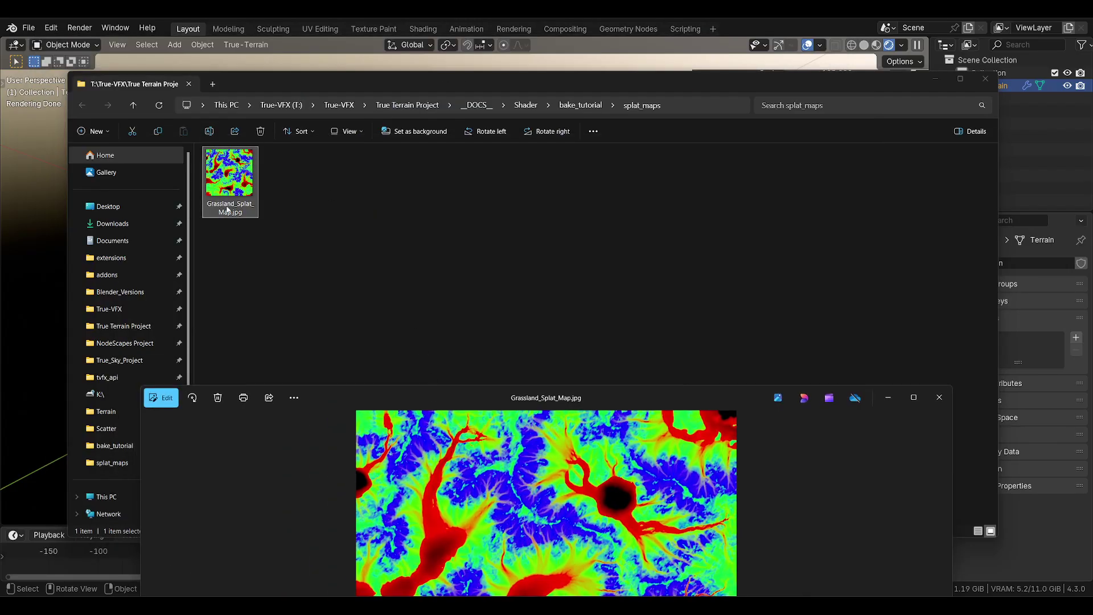
{"action": "left_click_drag", "start_coordinate": [369, 403], "coordinate": [388, 104]}
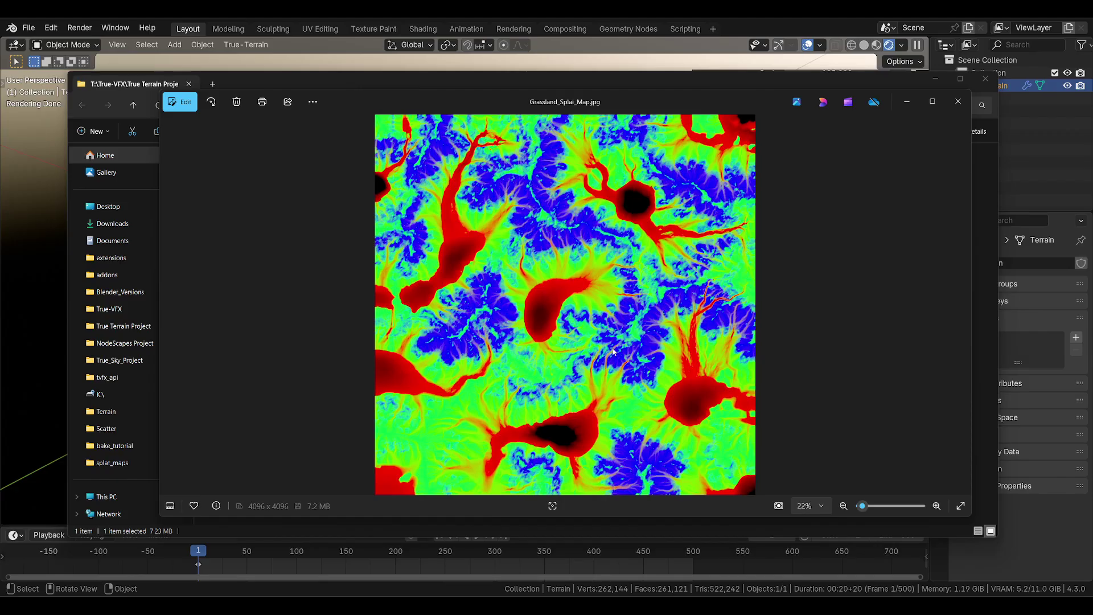
{"action": "left_click", "coordinate": [959, 103]}
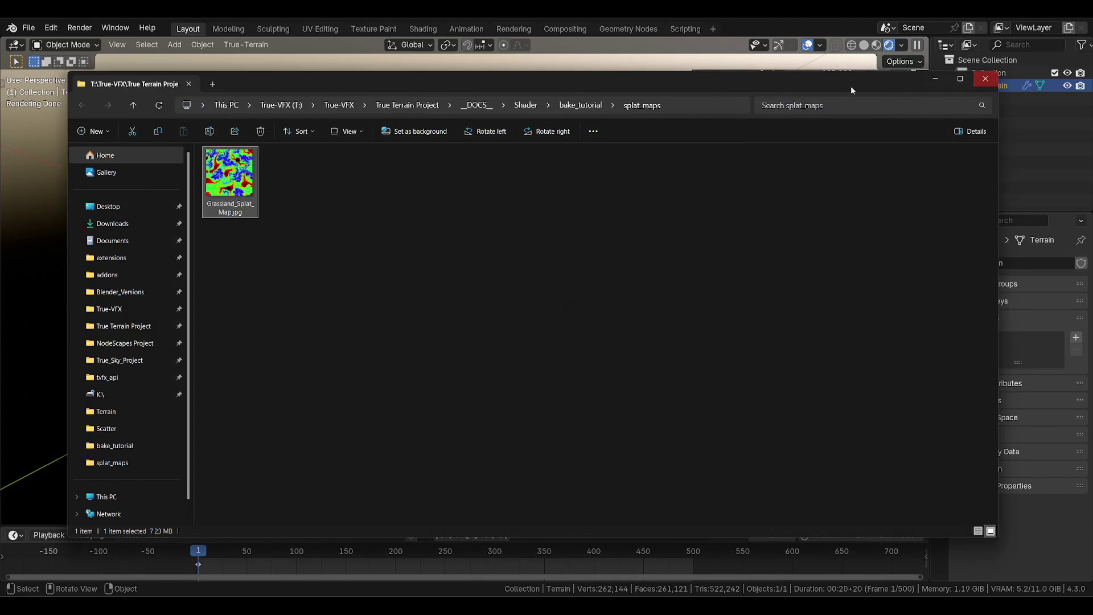
{"action": "left_click_drag", "start_coordinate": [278, 158], "coordinate": [792, 252]}
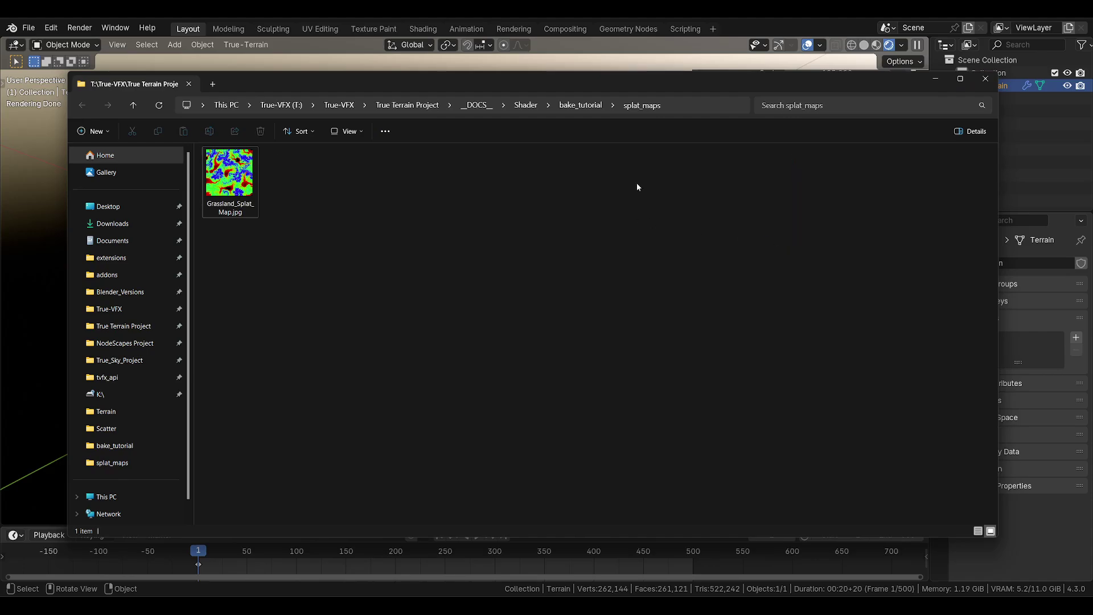
{"action": "left_click_drag", "start_coordinate": [653, 80], "coordinate": [644, 130]}
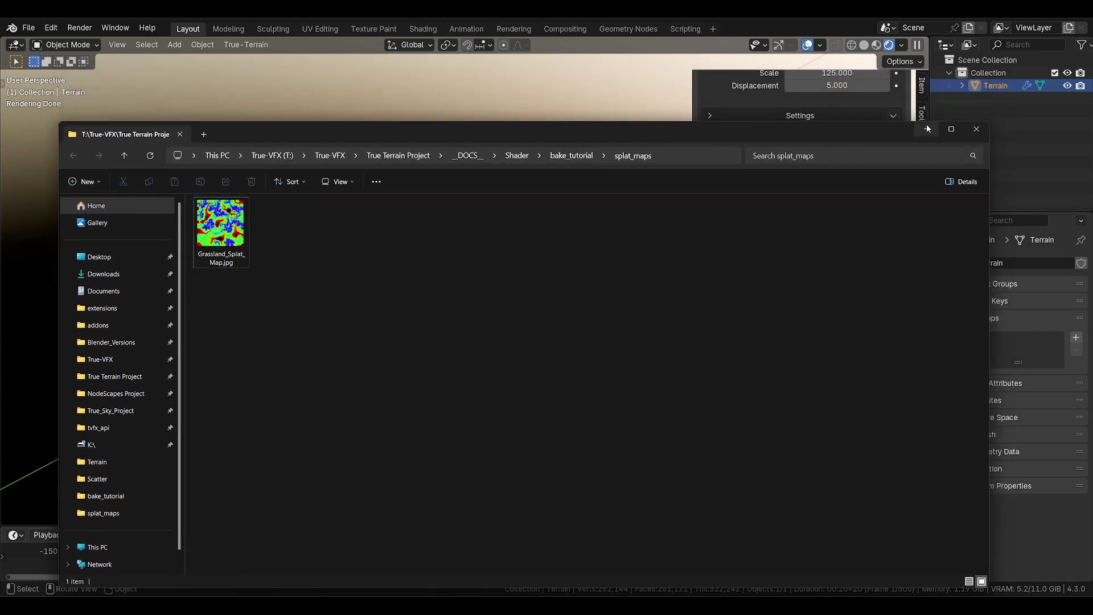
{"action": "left_click_drag", "start_coordinate": [744, 131], "coordinate": [754, 81]}
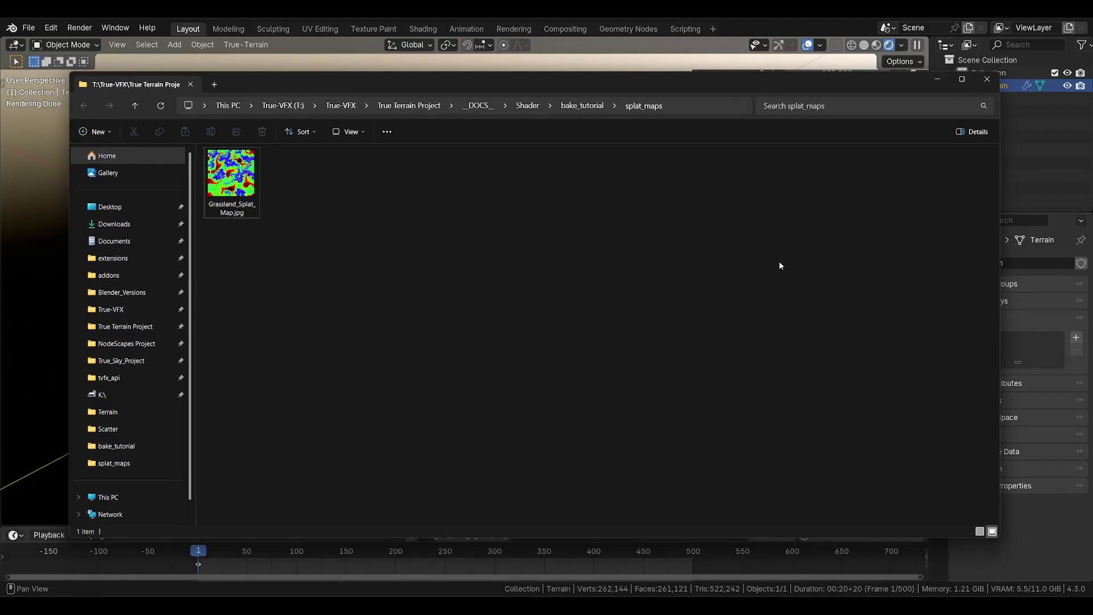
Minimize Explorer and enable layer texture export beside the splat map Output Path
{"action": "left_click", "coordinate": [934, 80]}
{"action": "scroll", "coordinate": [770, 305], "scroll_direction": "up", "scroll_amount": 10}
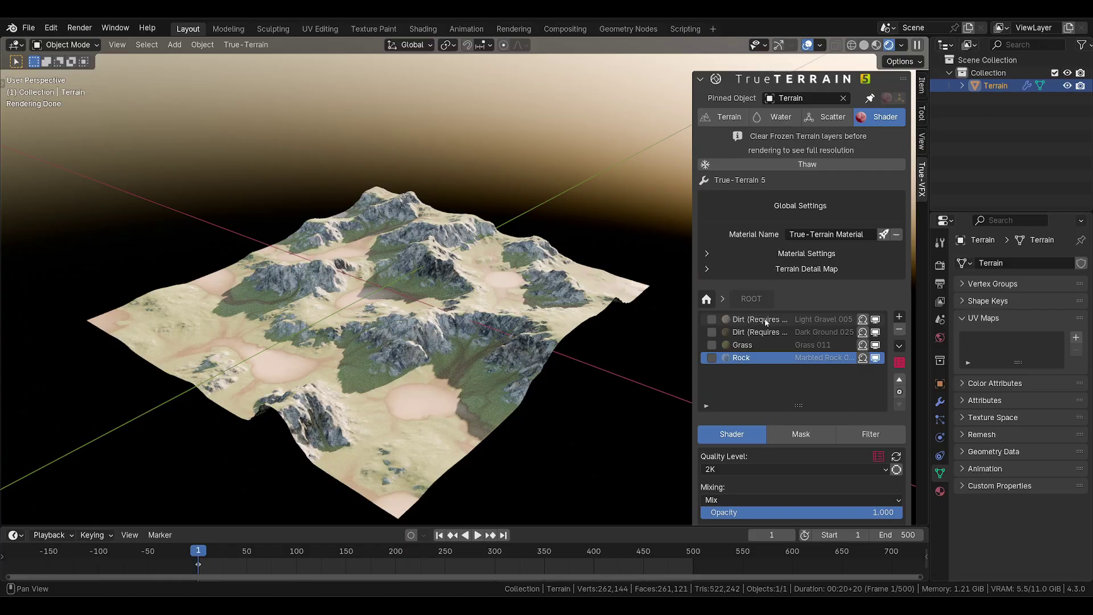
{"action": "left_click", "coordinate": [757, 318]}
{"action": "scroll", "coordinate": [819, 332], "scroll_direction": "down", "scroll_amount": 5}
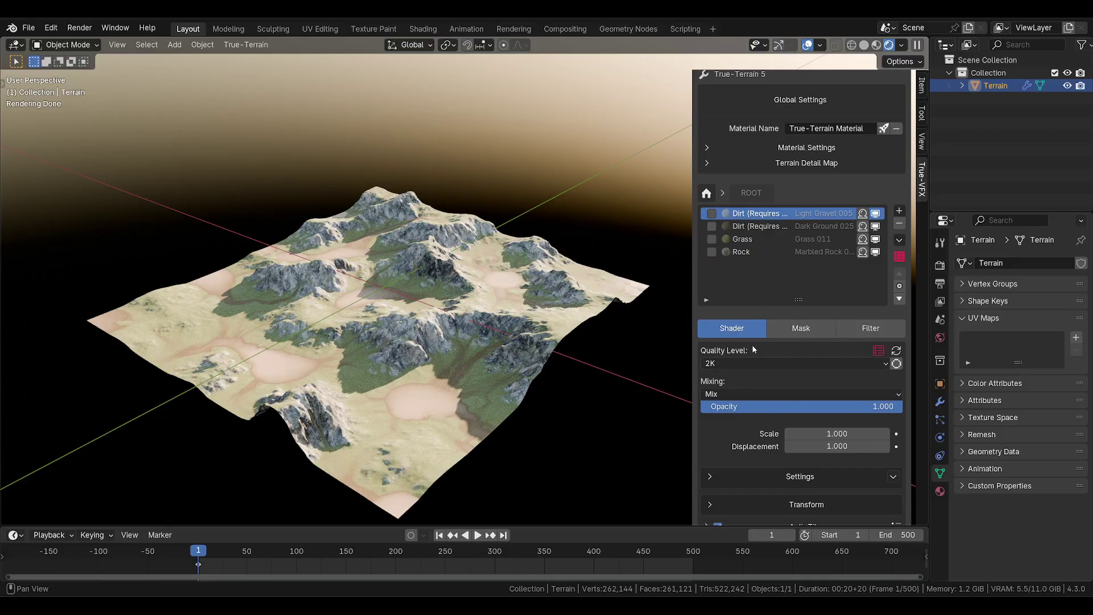
{"action": "scroll", "coordinate": [788, 279], "scroll_direction": "down", "scroll_amount": 15}
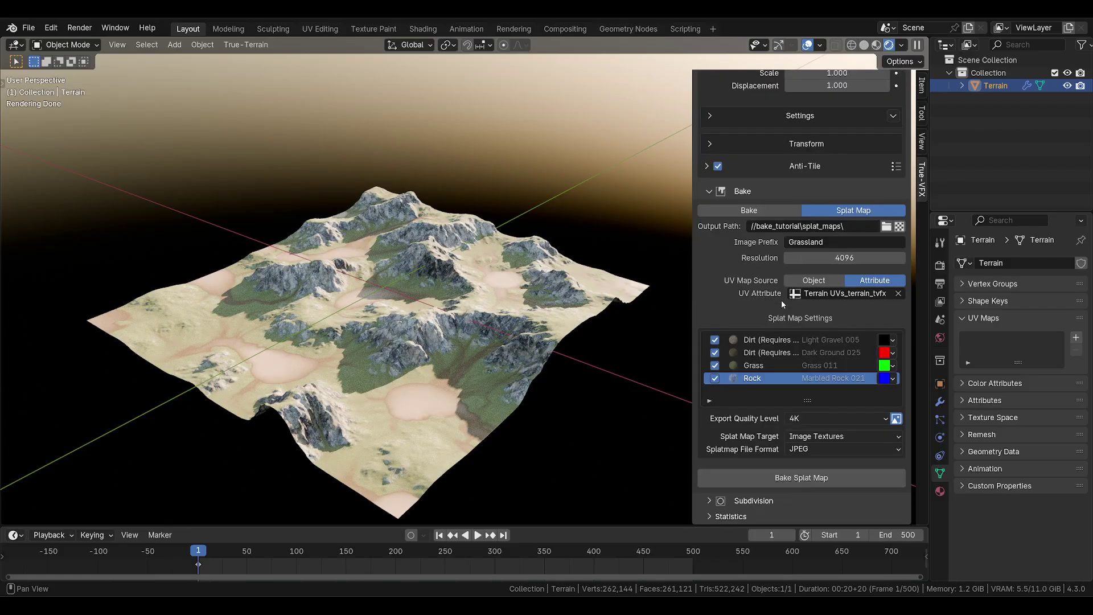
{"action": "left_click", "coordinate": [899, 228]}
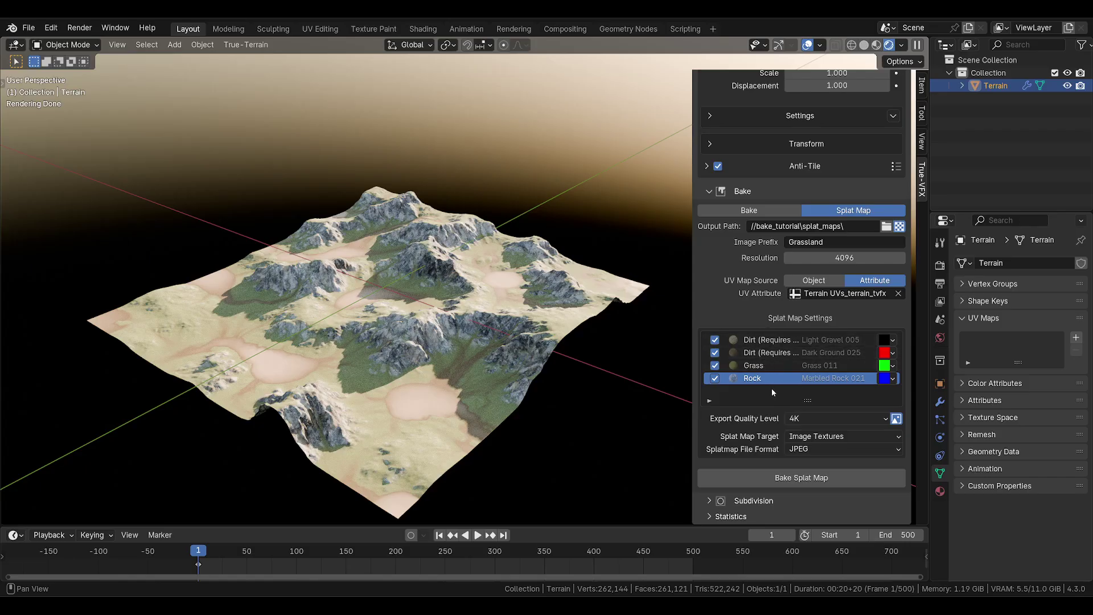
Bake the splat map with layer textures and return to the splat_maps folder
{"action": "left_click", "coordinate": [774, 481]}
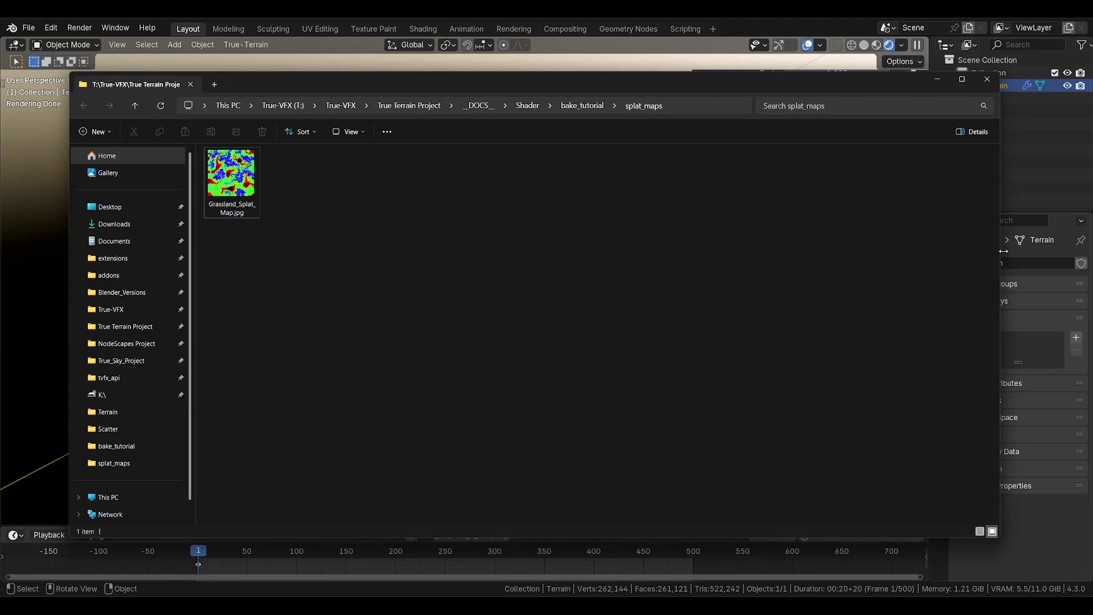
{"action": "left_click_drag", "start_coordinate": [1003, 251], "coordinate": [805, 251]}
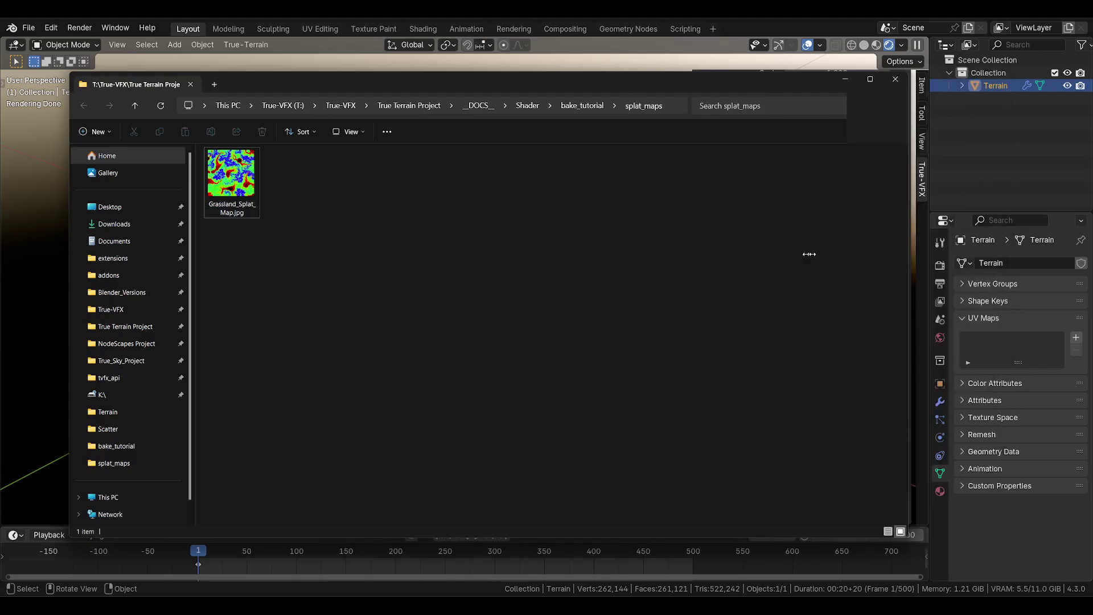
{"action": "left_click", "coordinate": [672, 511]}
{"action": "key", "text": "alt+Tab"}
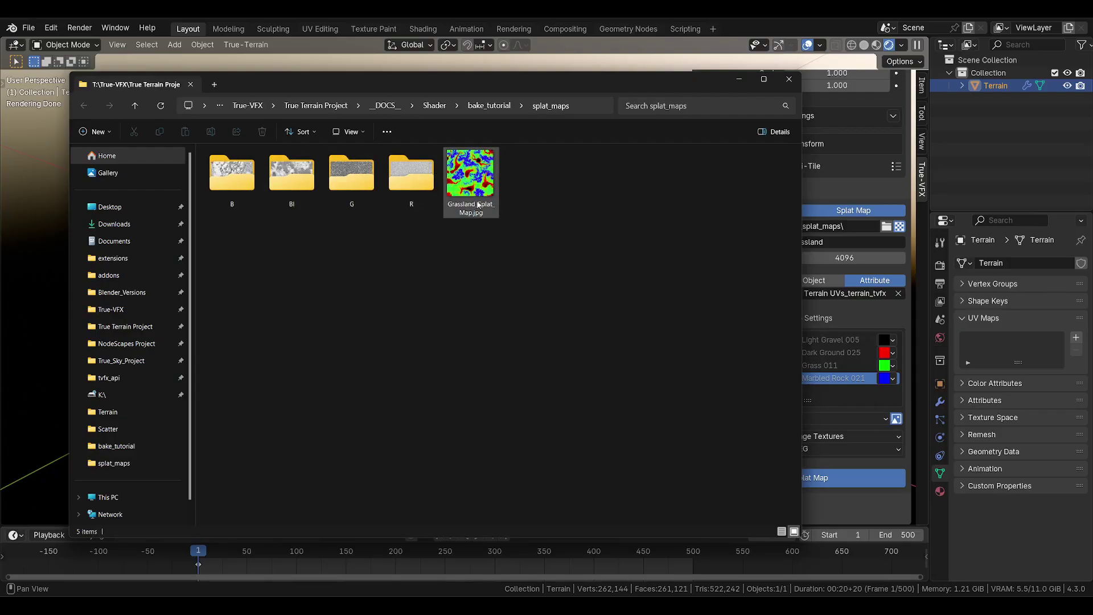
{"action": "mouse_move", "coordinate": [492, 186]}
{"action": "left_mouse_down"}
{"action": "mouse_move", "coordinate": [656, 268]}
{"action": "mouse_move", "coordinate": [579, 248]}
{"action": "mouse_move", "coordinate": [493, 188]}
{"action": "left_mouse_up"}
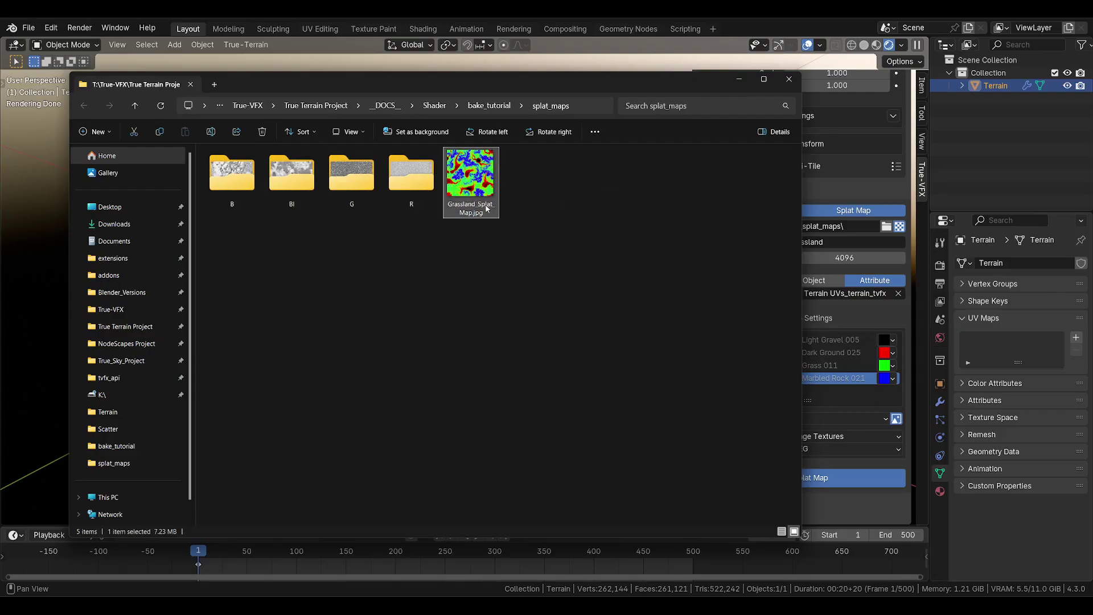
Inspect folder B's six Dark Rock textures, then go back up to splat_maps
{"action": "left_click", "coordinate": [341, 184]}
{"action": "left_click", "coordinate": [232, 176]}
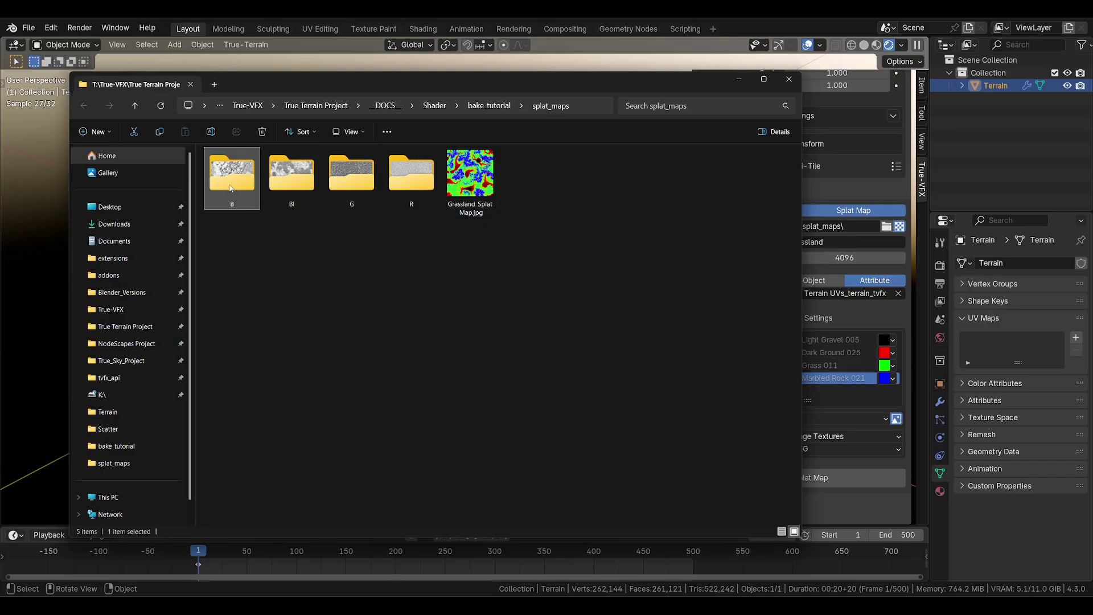
{"action": "double_click", "coordinate": [231, 184]}
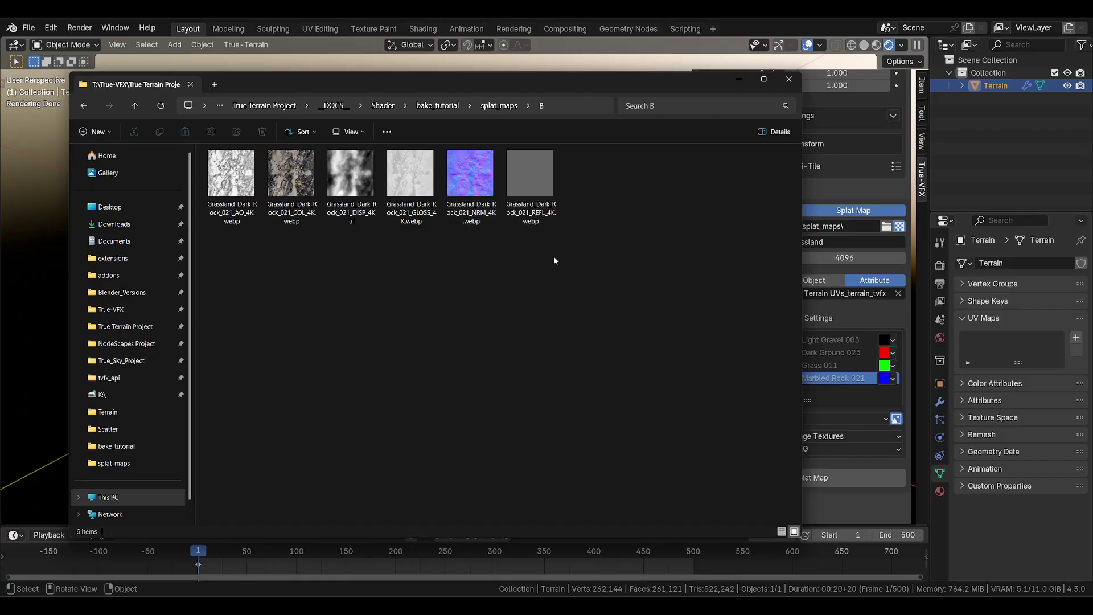
{"action": "left_click_drag", "start_coordinate": [557, 276], "coordinate": [274, 252]}
{"action": "left_click_drag", "start_coordinate": [612, 86], "coordinate": [545, 120]}
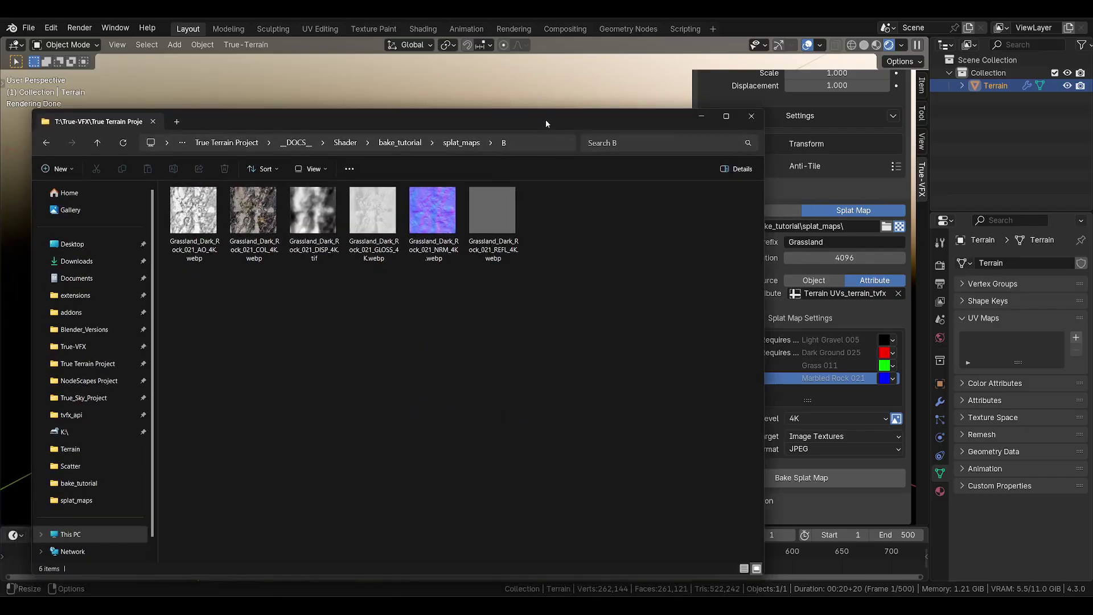
{"action": "left_click", "coordinate": [461, 142]}
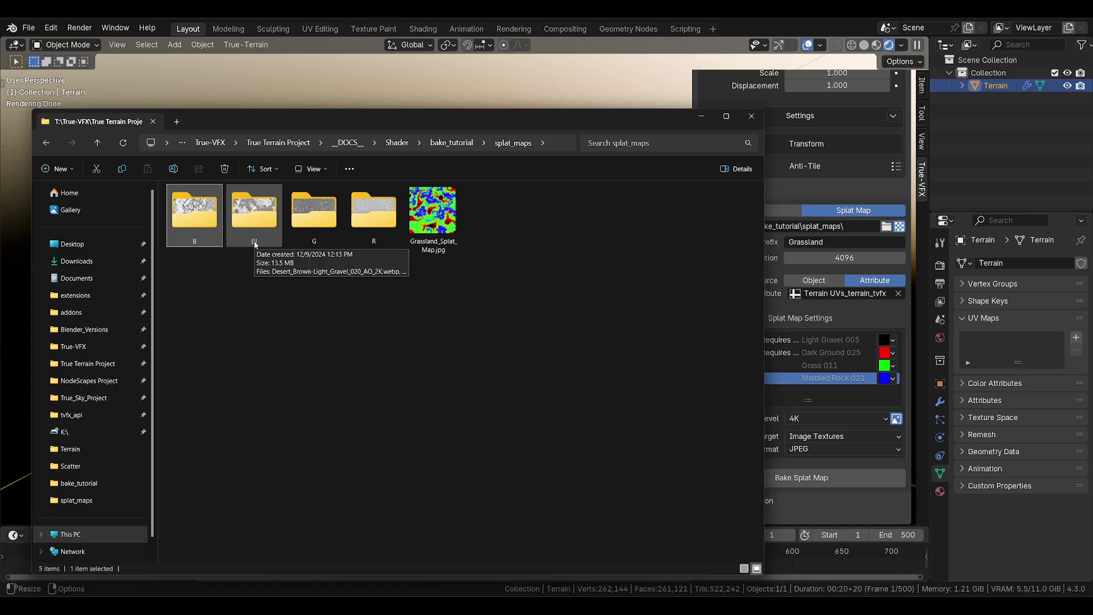
{"action": "left_click", "coordinate": [375, 245]}
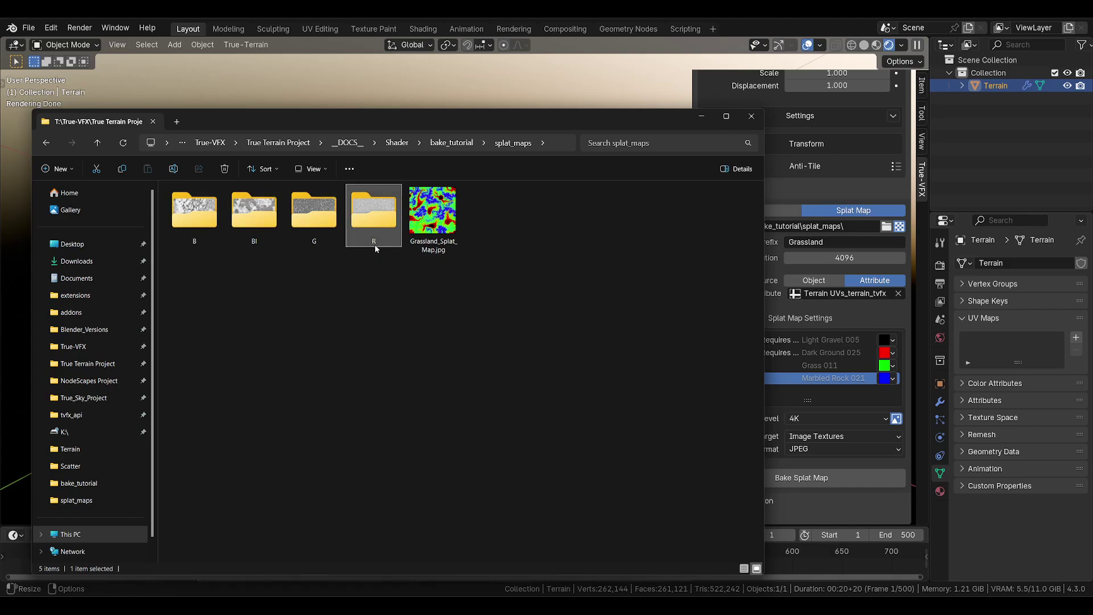
Move Explorer aside and compare the Rock layer's splat colour choices in Blender with the exported folders
{"action": "left_click_drag", "start_coordinate": [531, 135], "coordinate": [374, 115]}
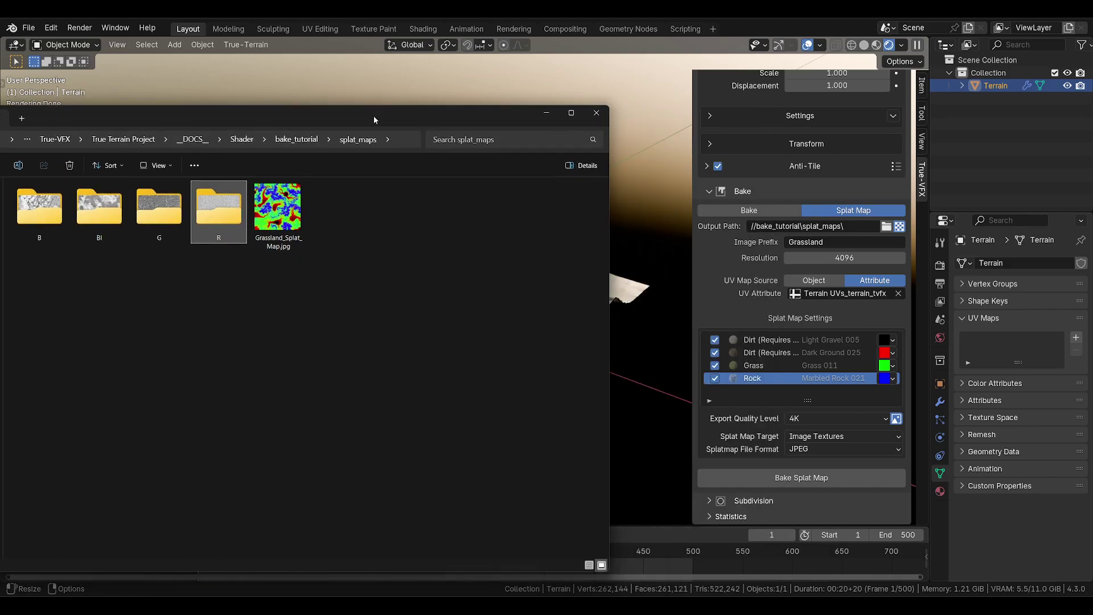
{"action": "left_click", "coordinate": [893, 380]}
{"action": "left_click", "coordinate": [887, 380]}
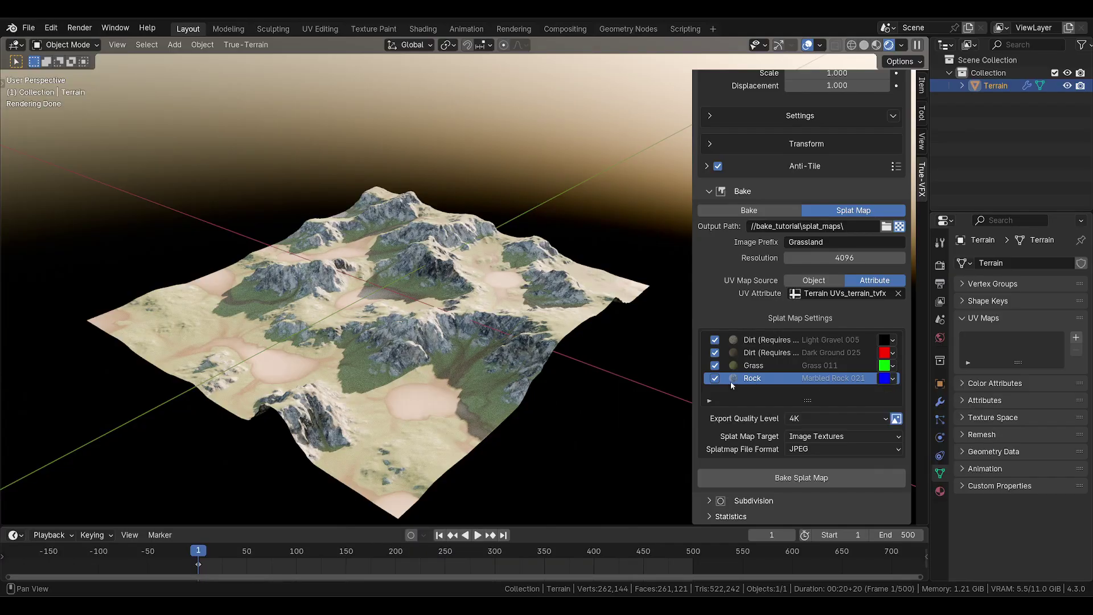
{"action": "key", "text": "alt+Tab"}
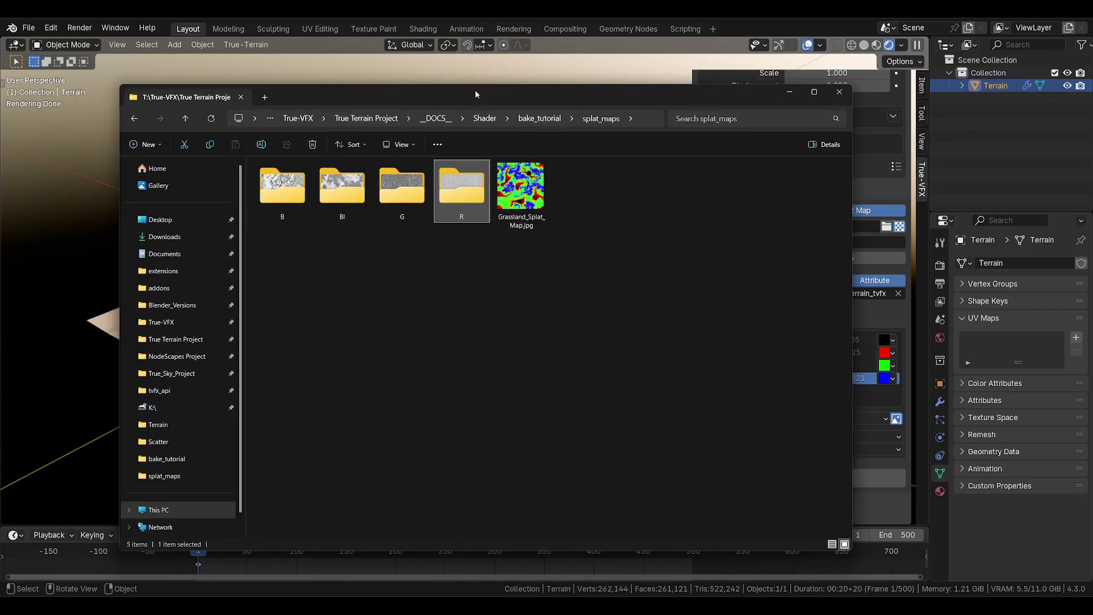
Select the baked Grassland_Splat_Map.jpg in Explorer, then hide Explorer to show Blender
{"action": "left_click_drag", "start_coordinate": [475, 91], "coordinate": [380, 108]}
{"action": "left_click_drag", "start_coordinate": [428, 197], "coordinate": [412, 219]}
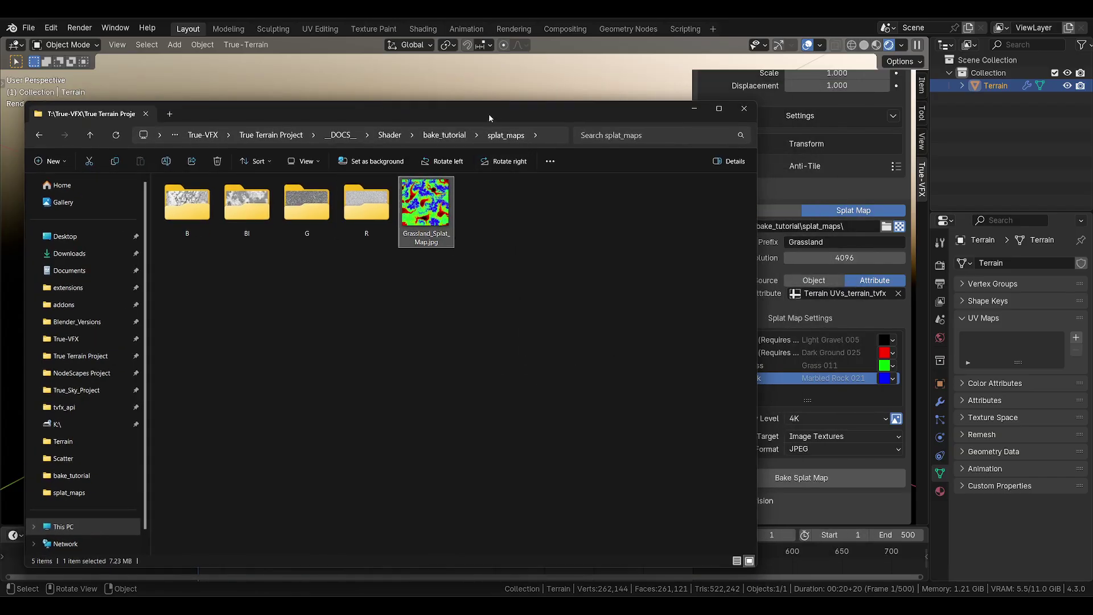
{"action": "key", "text": "alt+Tab"}
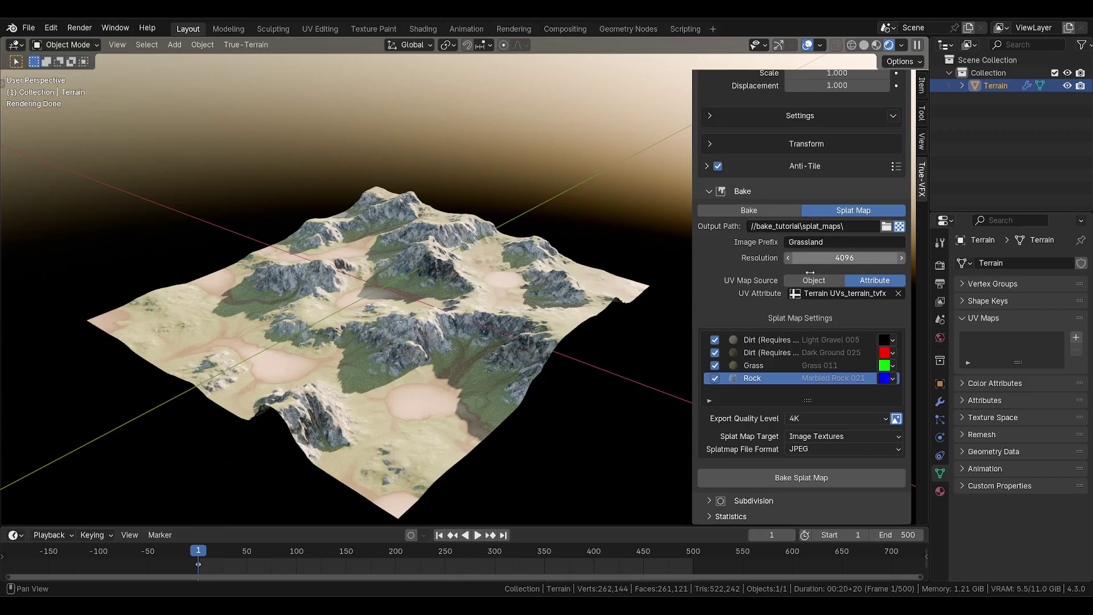
{"action": "scroll", "coordinate": [794, 278], "scroll_direction": "up", "scroll_amount": 3}
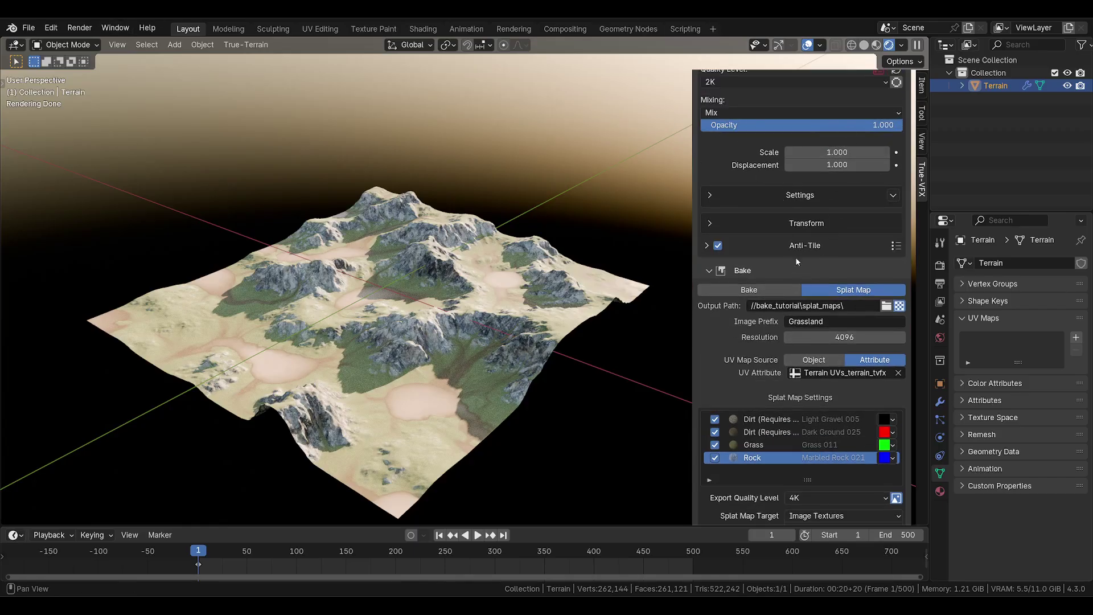
{"action": "scroll", "coordinate": [795, 257], "scroll_direction": "up", "scroll_amount": 5}
{"action": "scroll", "coordinate": [479, 357], "scroll_direction": "down", "scroll_amount": 3}
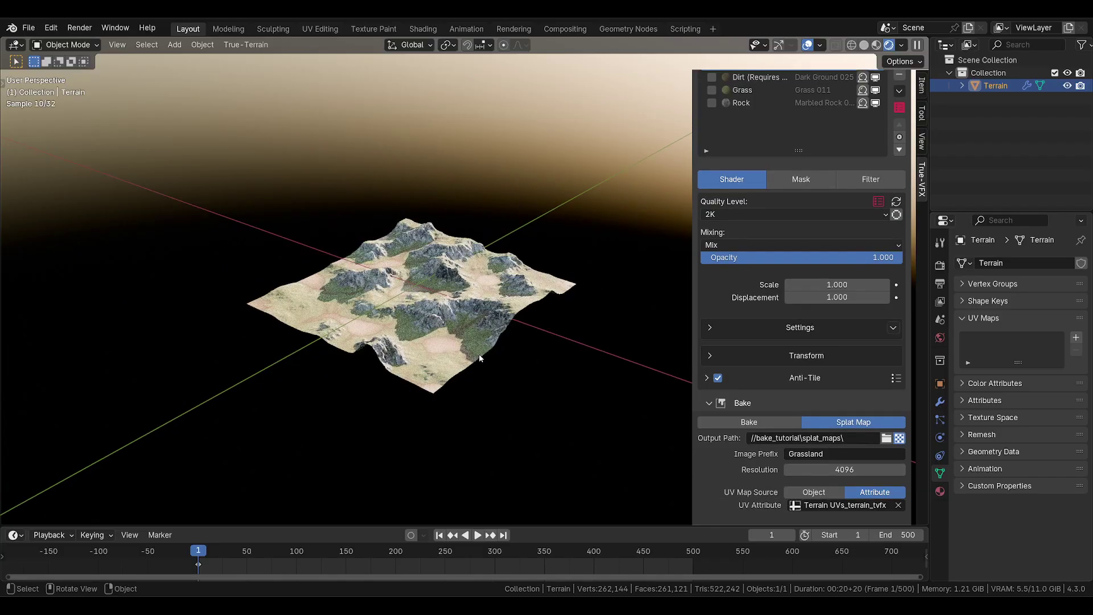
{"action": "scroll", "coordinate": [480, 358], "scroll_direction": "up", "scroll_amount": 3}
{"action": "scroll", "coordinate": [706, 363], "scroll_direction": "down", "scroll_amount": 8}
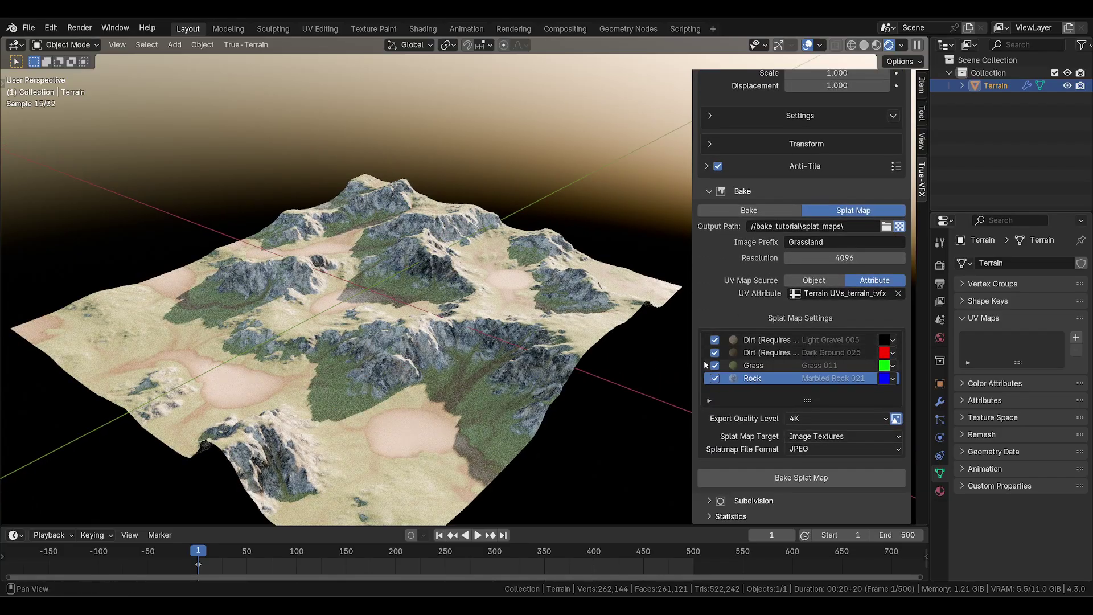